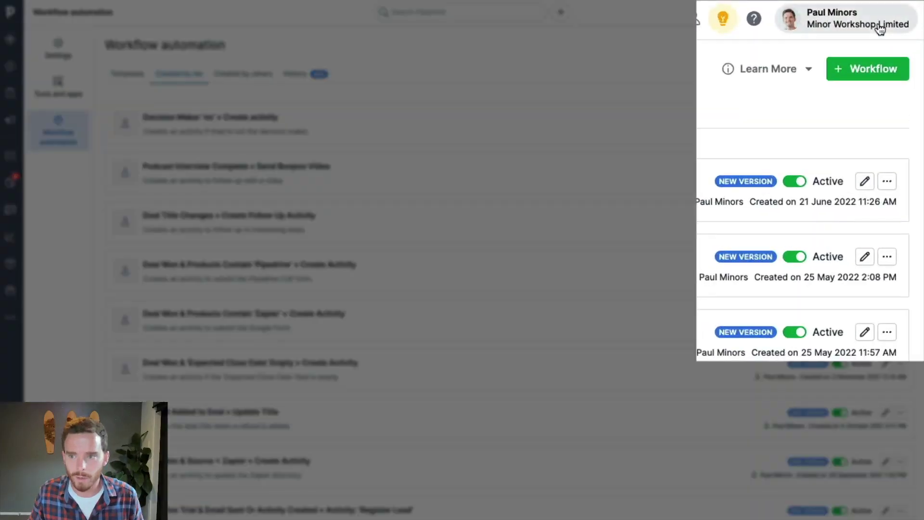
# - Browse the workflow templates, including all 38, then begin a new workflow from Created by me
pyautogui.click(871, 12)
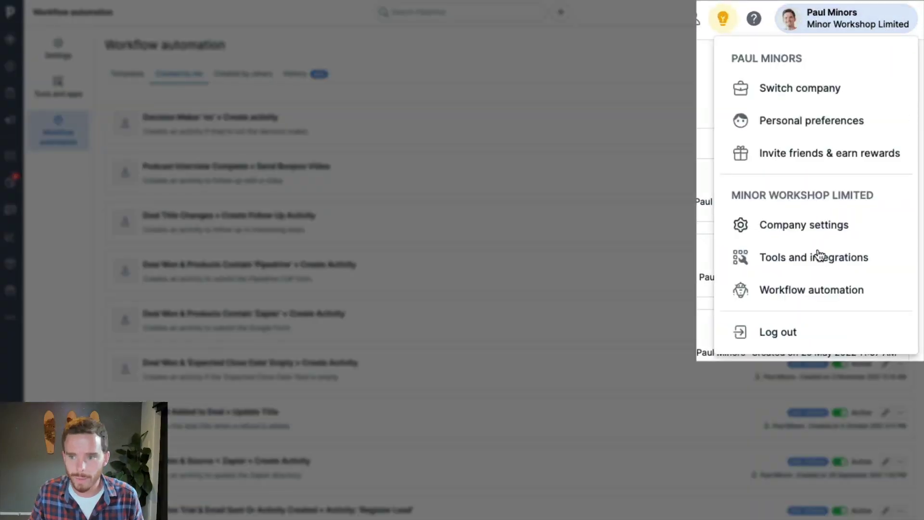
pyautogui.click(770, 289)
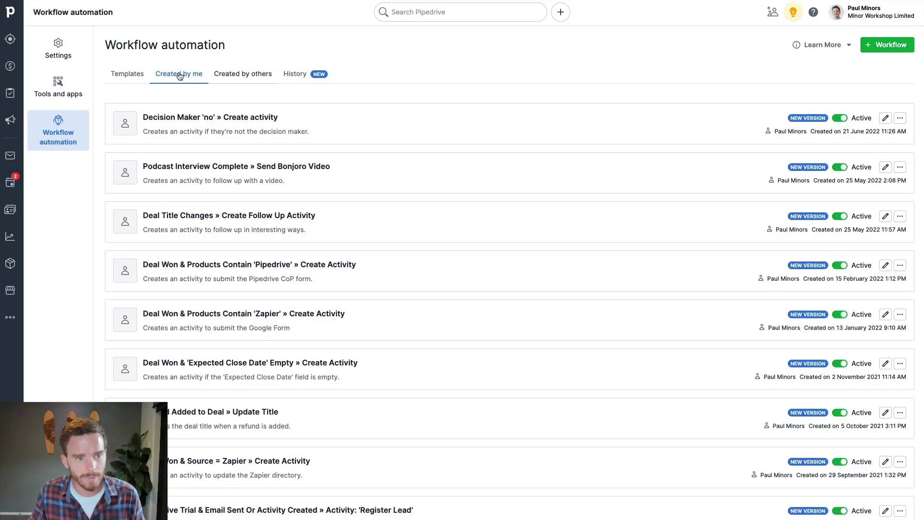
pyautogui.click(145, 76)
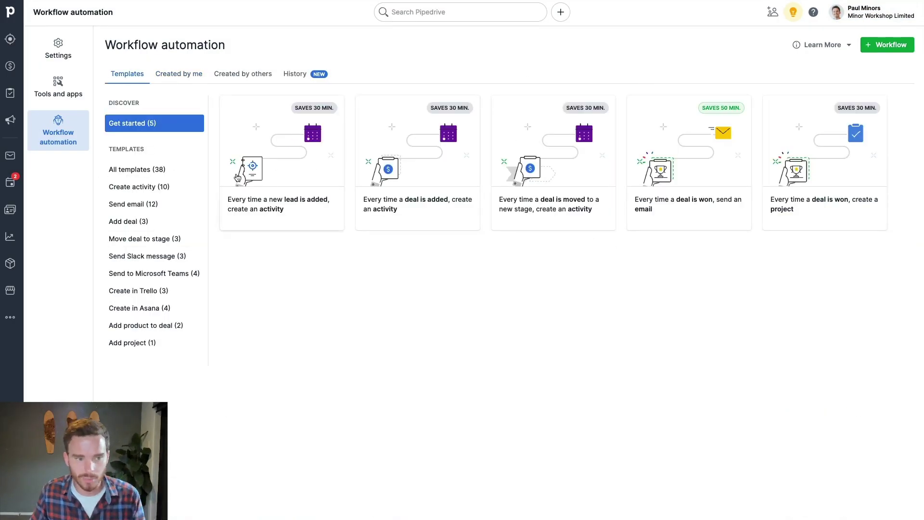
pyautogui.click(150, 169)
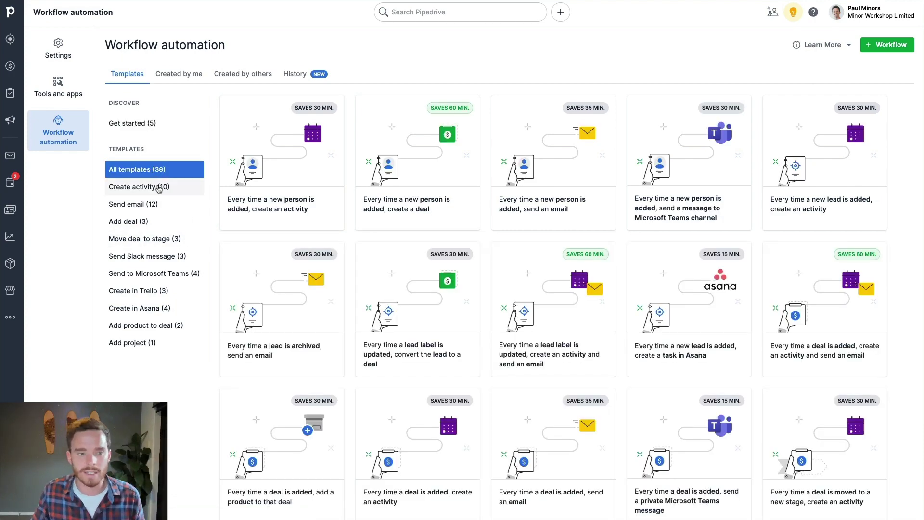
pyautogui.click(191, 72)
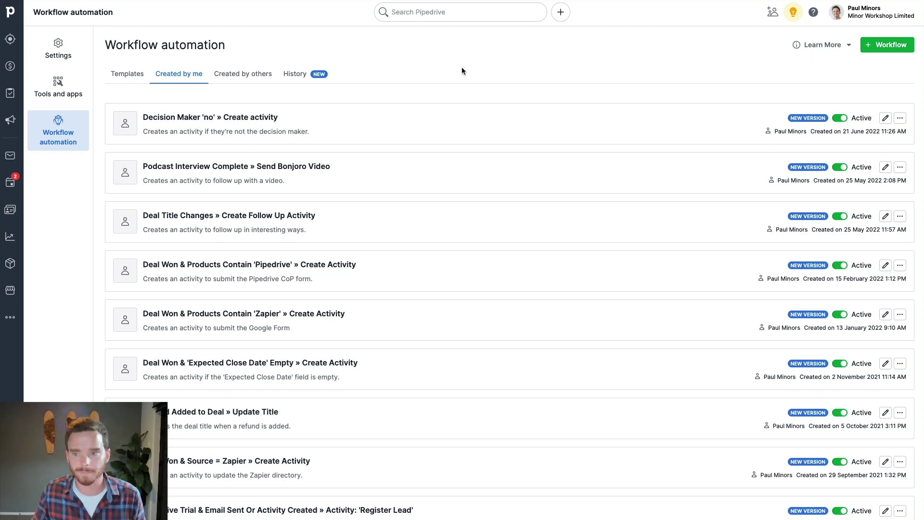
pyautogui.click(888, 45)
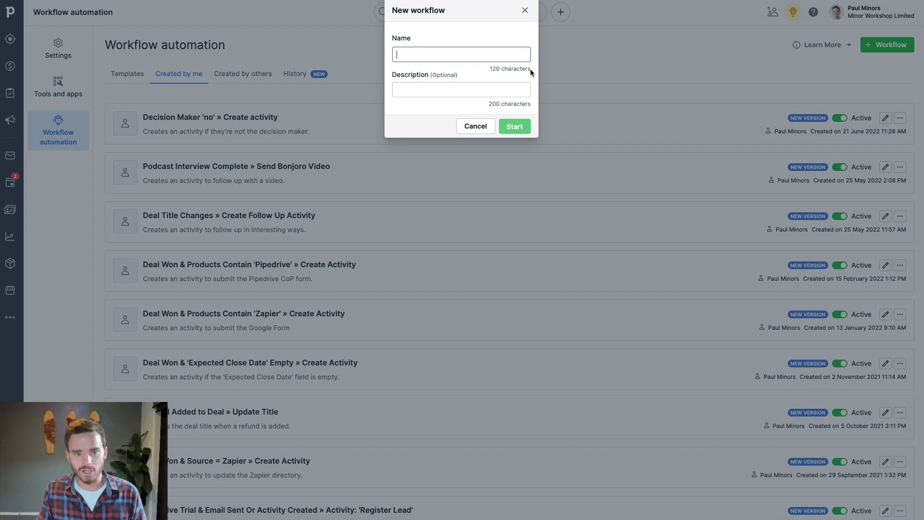
# - Name the workflow 'Stage: Offer Made » Create Activities' with a follow-up activities description and start it
pyautogui.write('Stage: Offer Made » Create Activities')
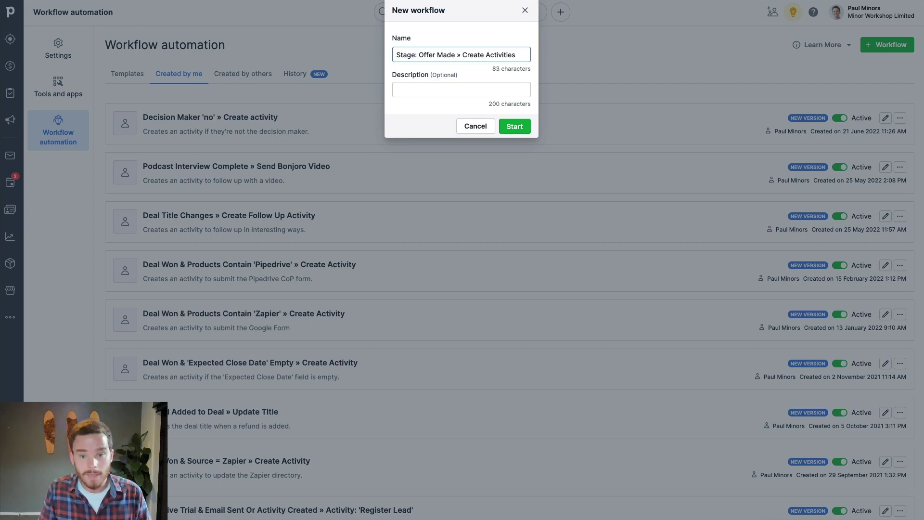
pyautogui.click(461, 90)
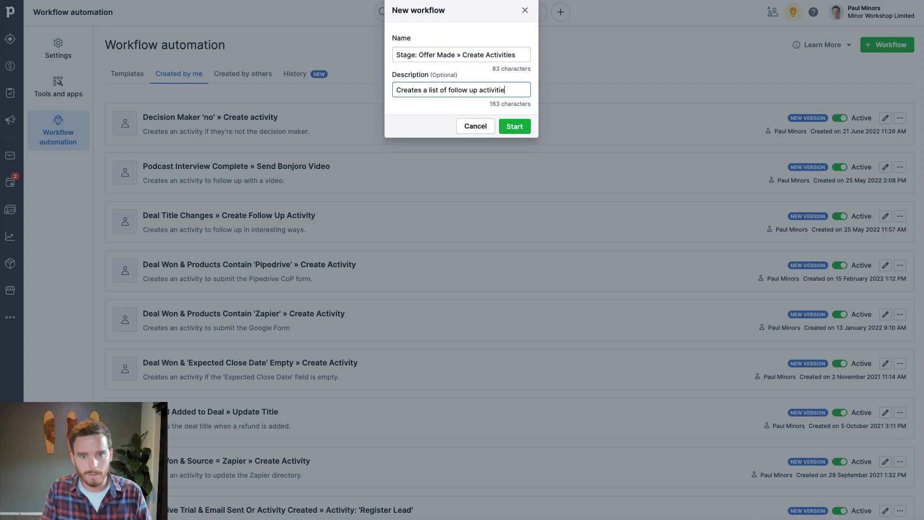
pyautogui.click(515, 126)
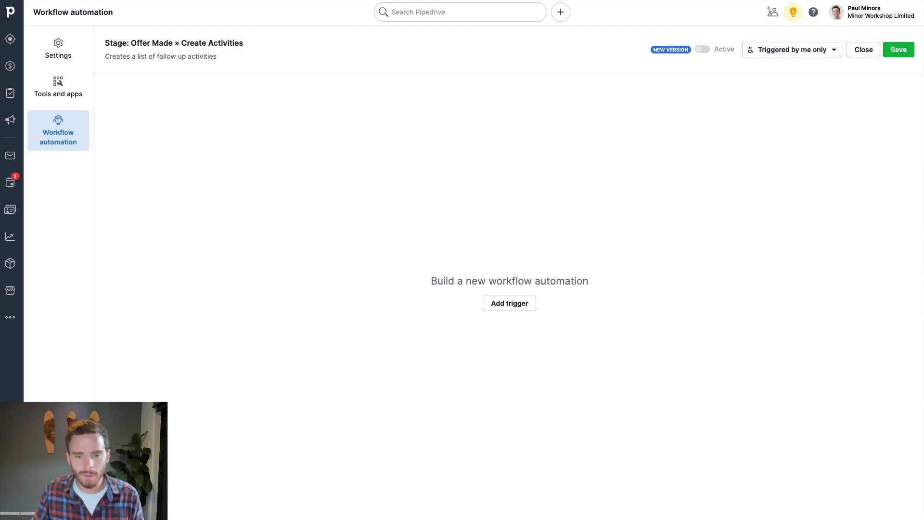
# - Apply a Deal updated trigger after previewing the people, activity, lead and project events
pyautogui.click(505, 303)
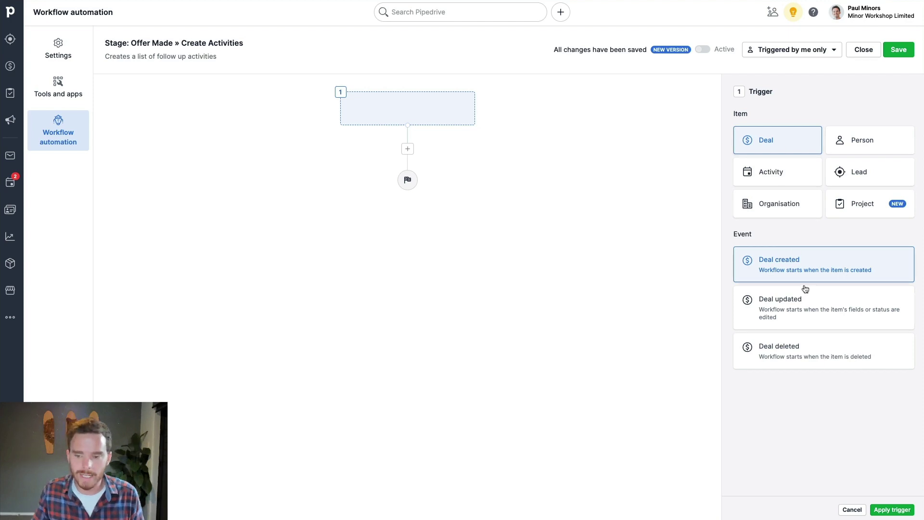
pyautogui.click(855, 141)
pyautogui.click(790, 174)
pyautogui.click(866, 176)
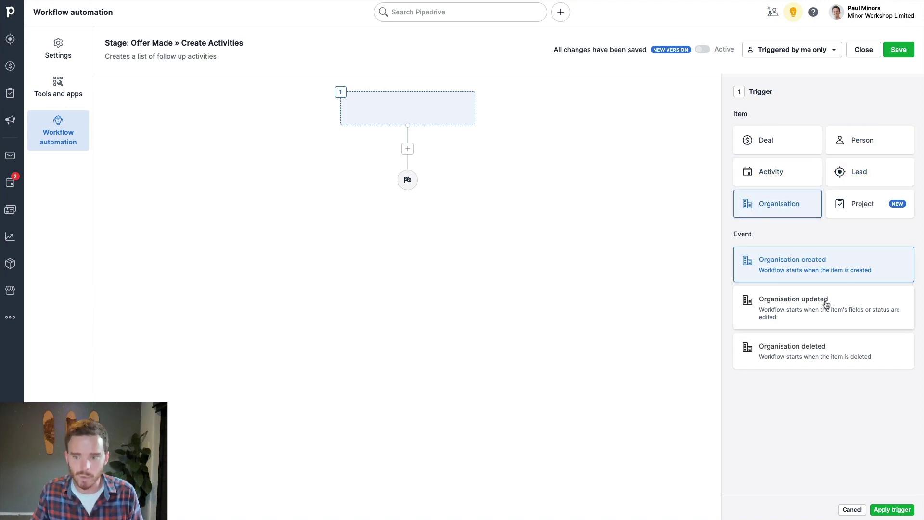
pyautogui.click(876, 201)
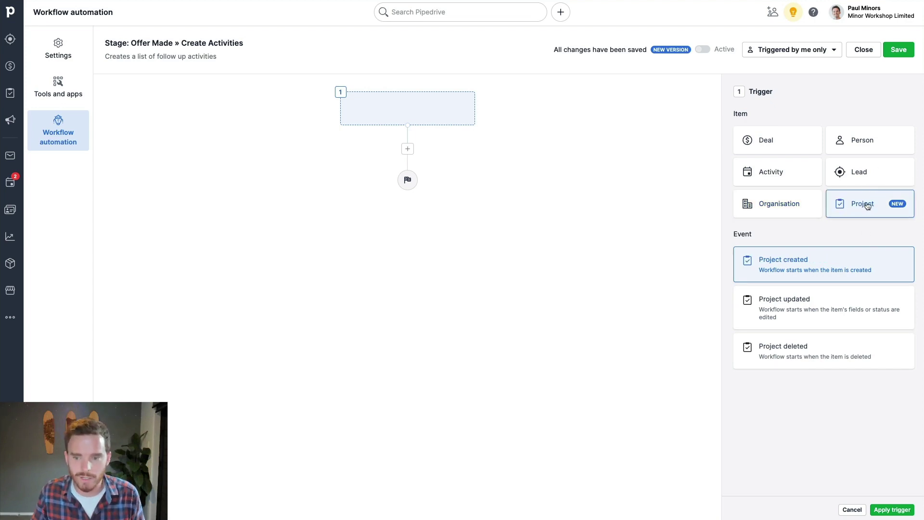
pyautogui.click(770, 139)
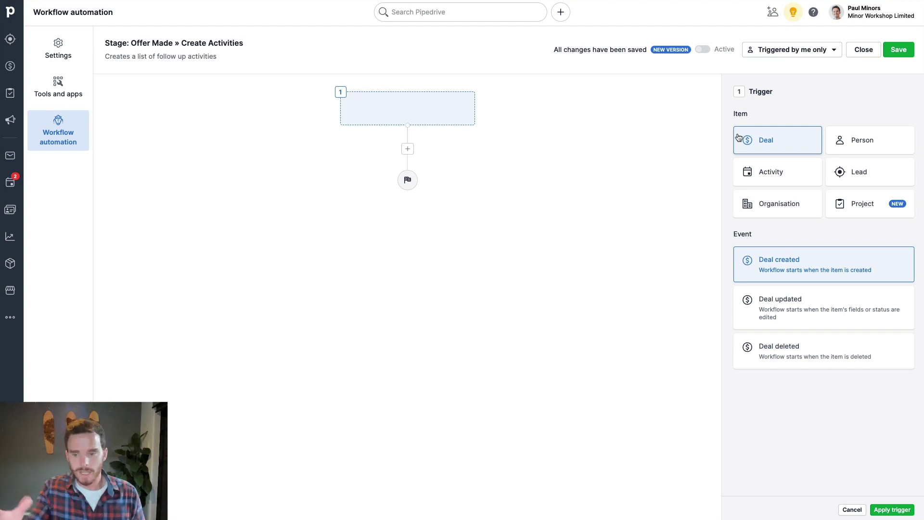
pyautogui.click(823, 305)
pyautogui.click(895, 510)
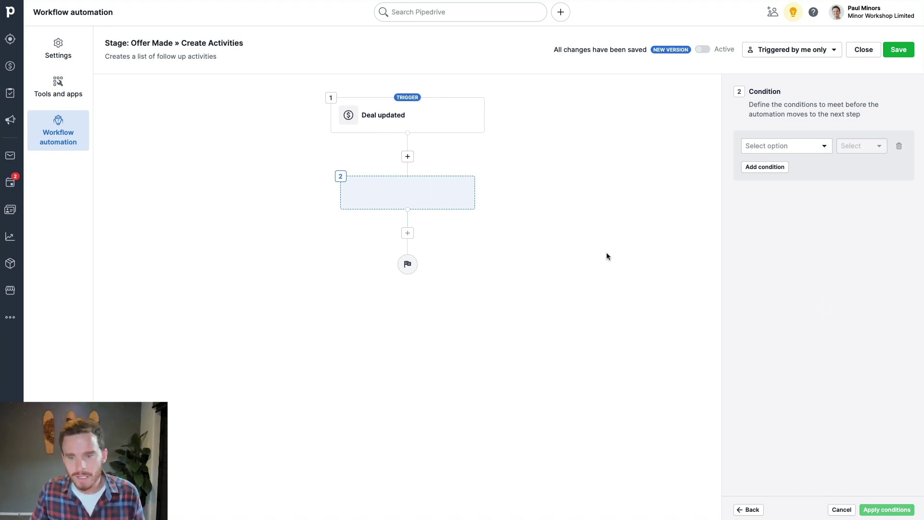
# - Require Deal stage has changed to Offer Made, then add a third step below it
pyautogui.click(794, 144)
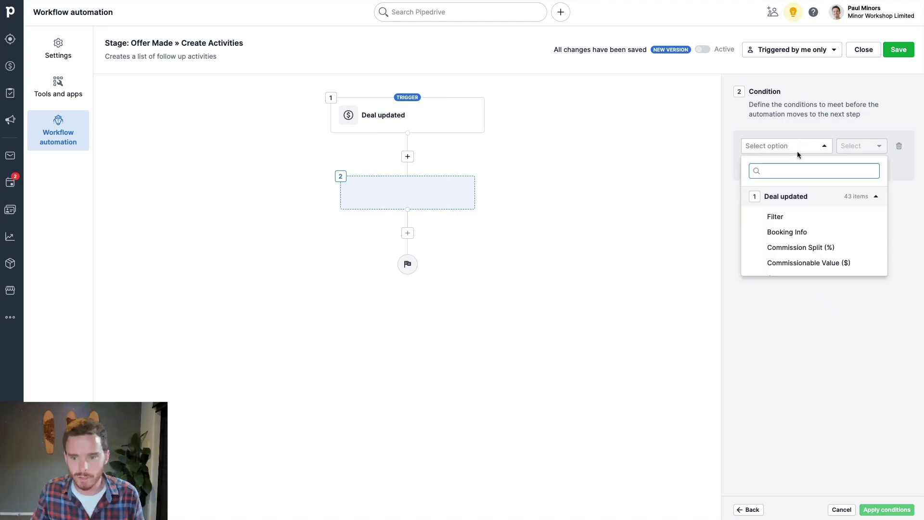
pyautogui.scroll(-1, 804, 235)
pyautogui.scroll(-5, 804, 235)
pyautogui.scroll(-2, 802, 236)
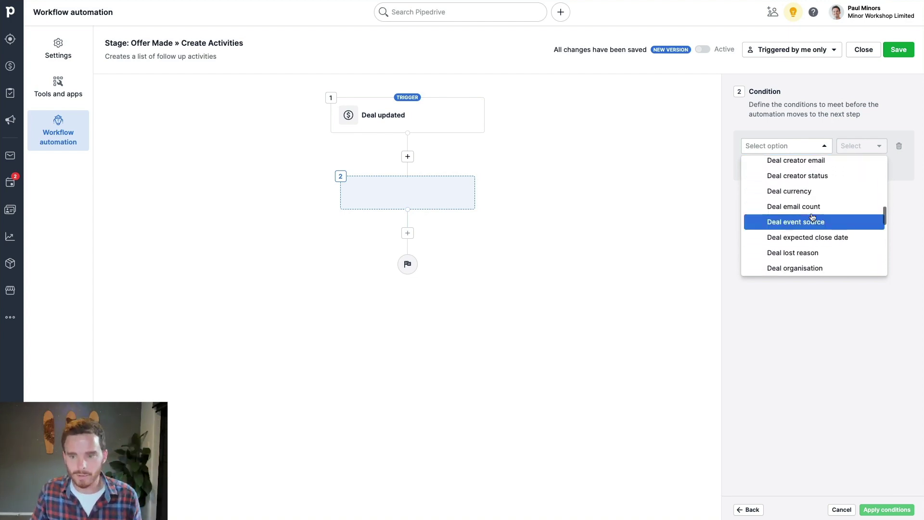
pyautogui.scroll(-3, 821, 225)
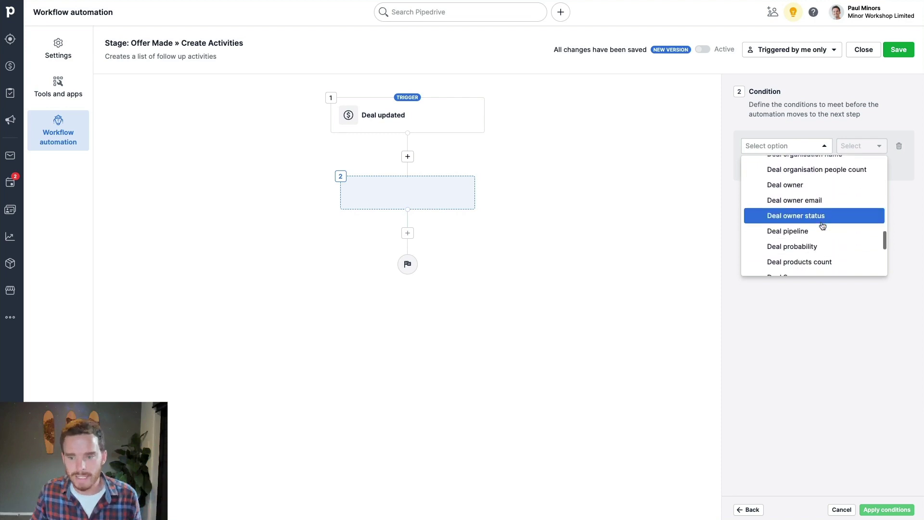
pyautogui.scroll(10, 814, 221)
pyautogui.write('stage')
pyautogui.click(795, 215)
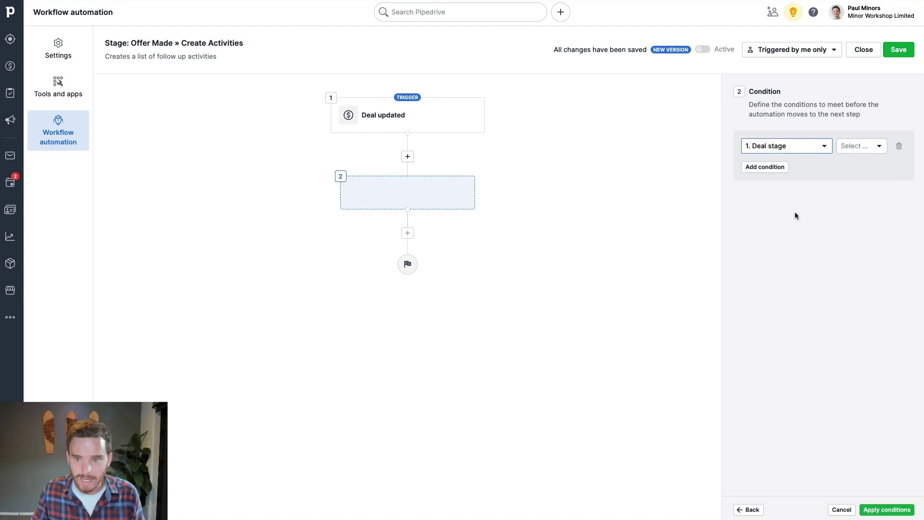
pyautogui.click(852, 147)
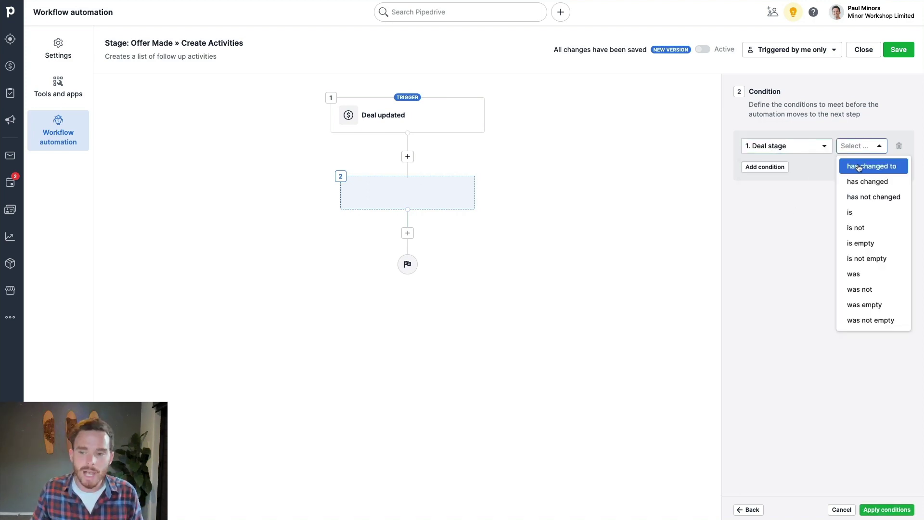
pyautogui.click(859, 166)
pyautogui.click(802, 165)
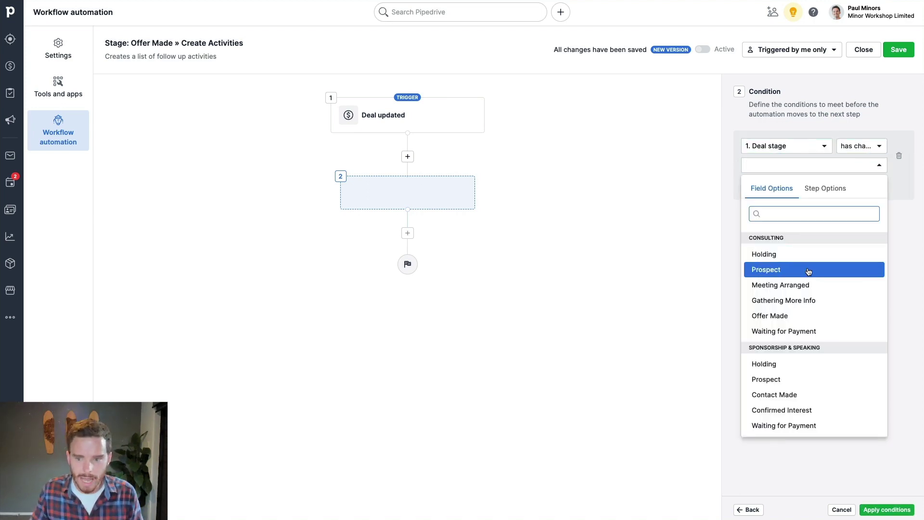
pyautogui.scroll(-1, 809, 272)
pyautogui.click(782, 301)
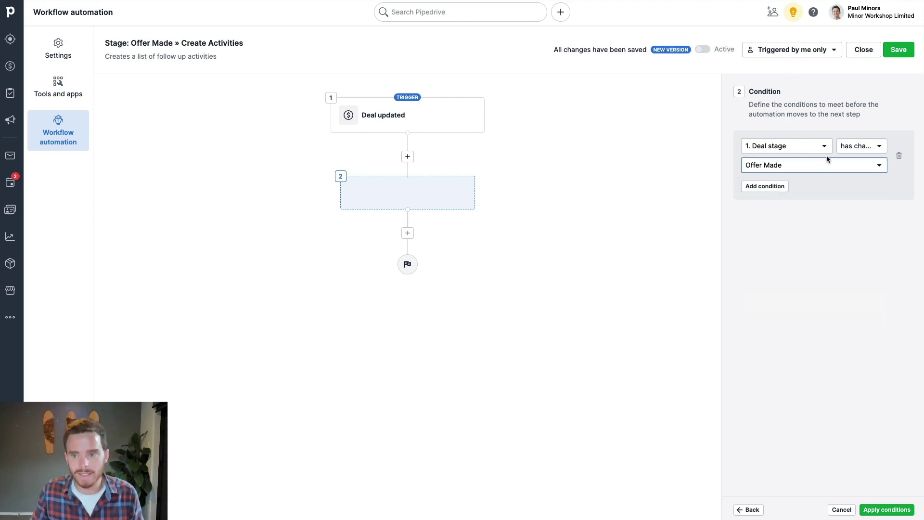
pyautogui.click(872, 509)
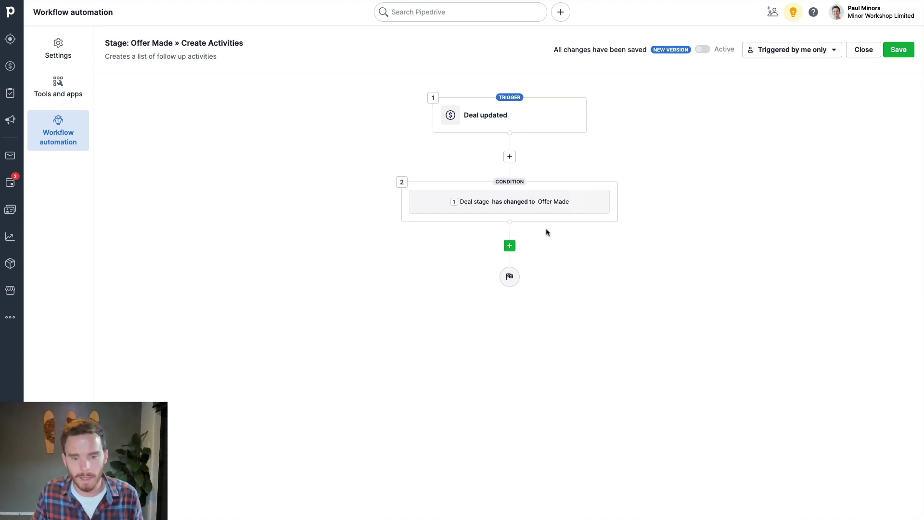
pyautogui.click(511, 246)
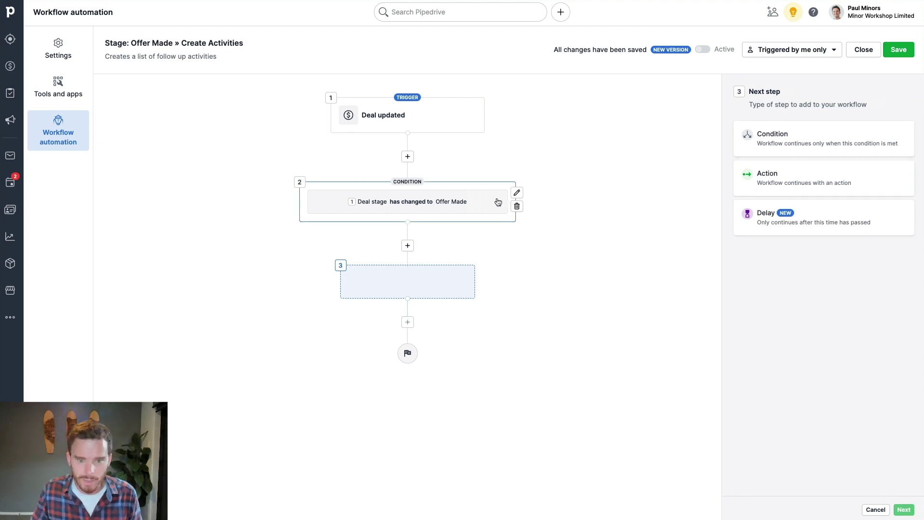
# - Reopen the stage condition and add an AND condition Deal Source is Google
pyautogui.click(517, 193)
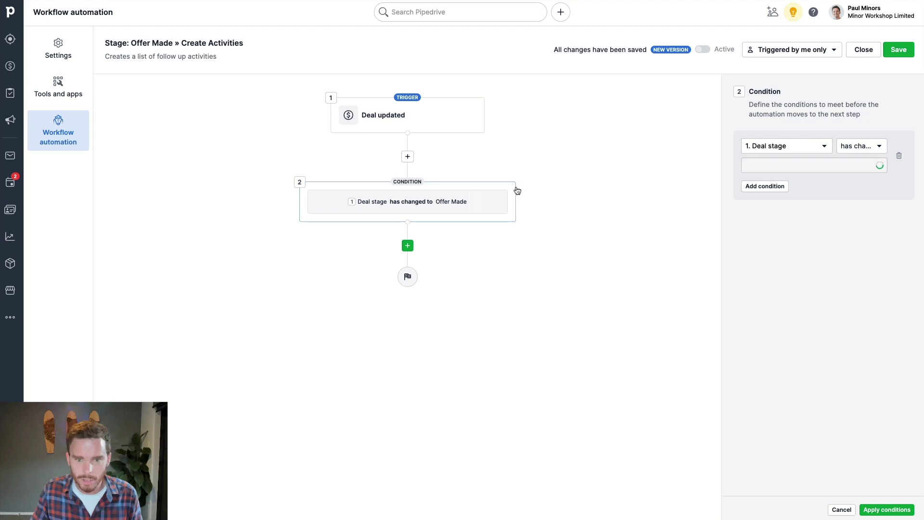
pyautogui.click(775, 187)
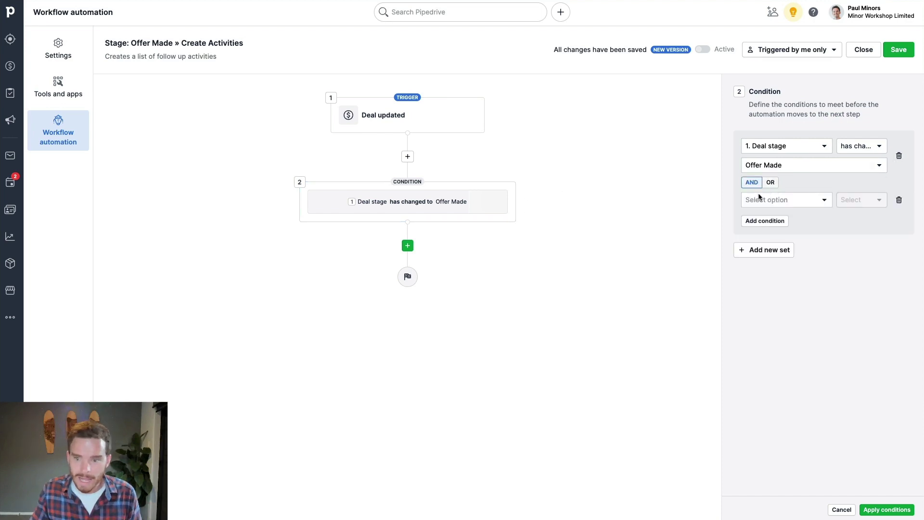
pyautogui.click(776, 199)
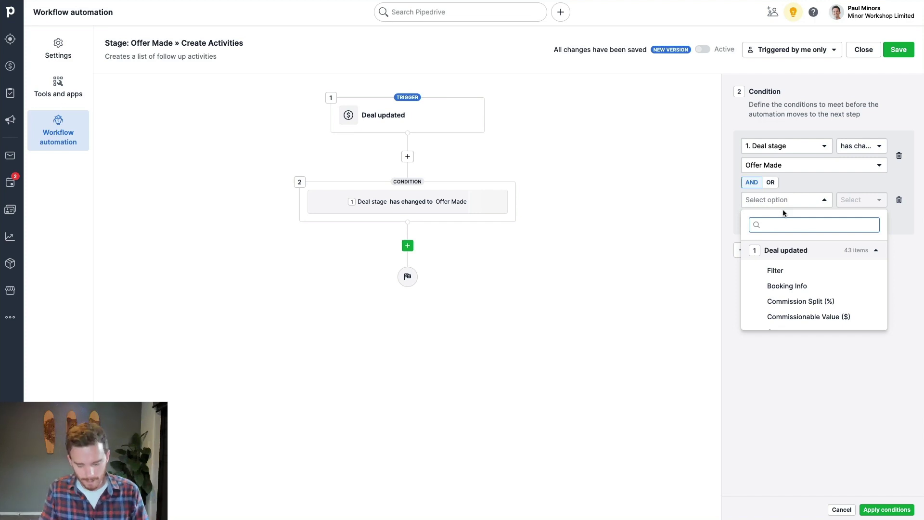
pyautogui.write('sour')
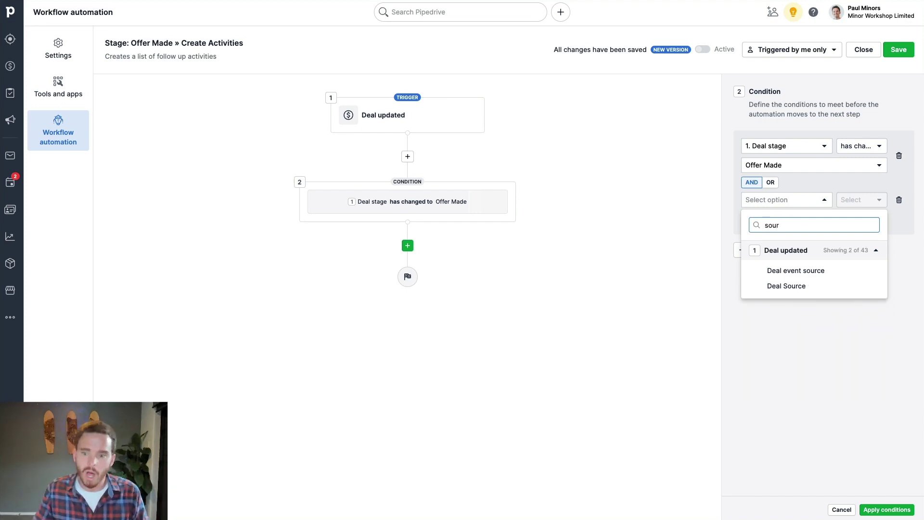
pyautogui.click(787, 286)
pyautogui.click(861, 200)
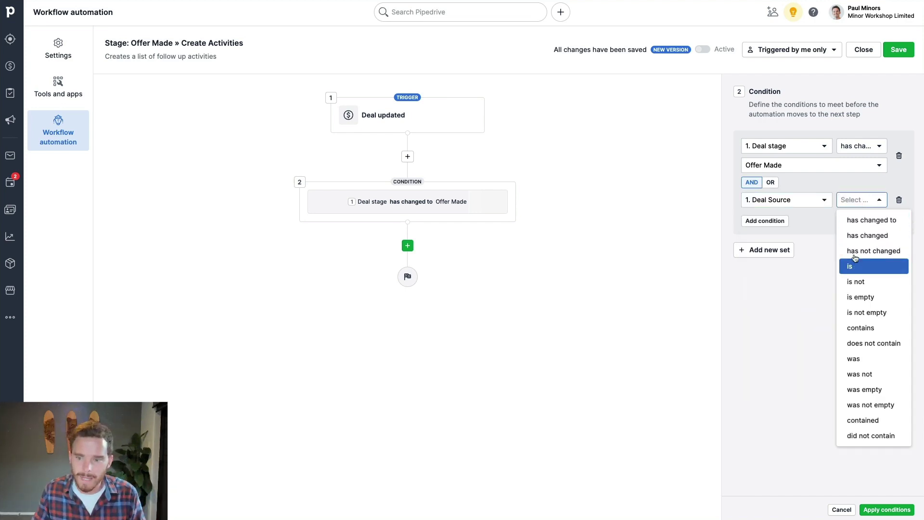
pyautogui.click(848, 265)
pyautogui.click(791, 219)
pyautogui.scroll(-2, 793, 284)
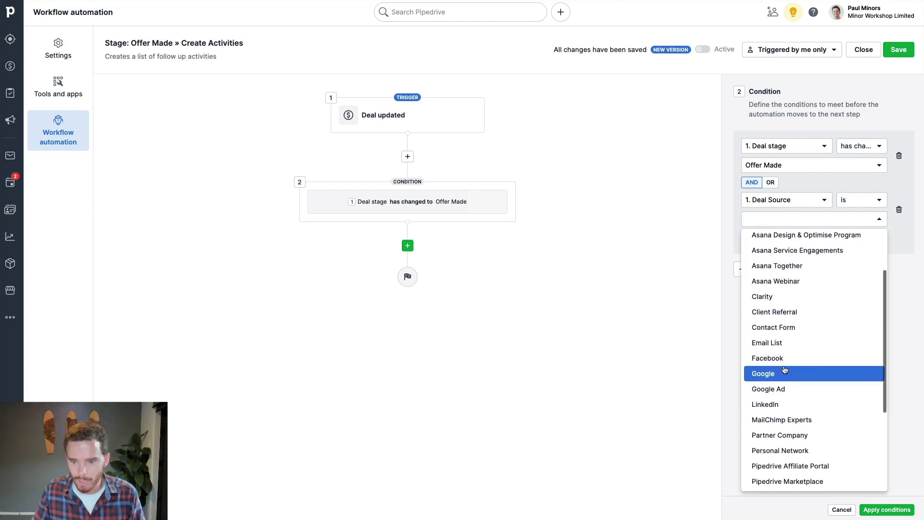
pyautogui.click(785, 372)
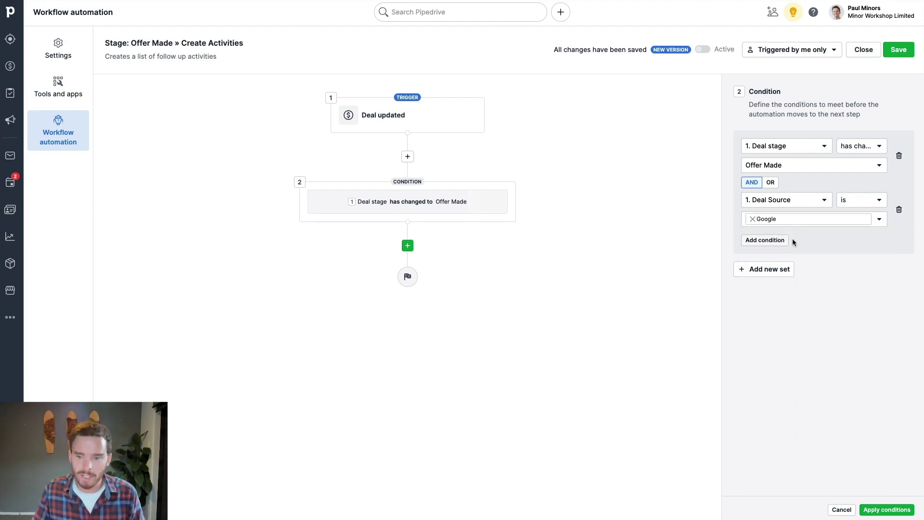
# - Add an OR condition Deal stage has changed to Confirmed Interest, then discard all changes
pyautogui.click(760, 271)
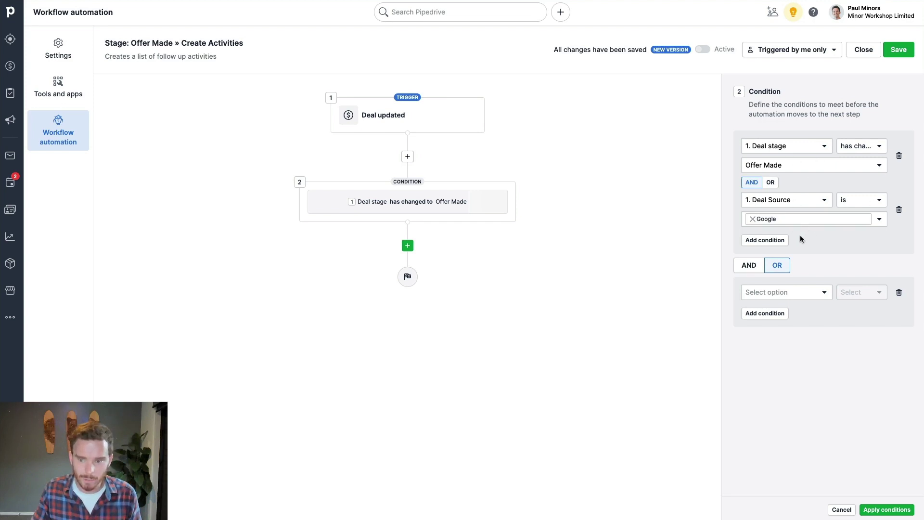
pyautogui.click(790, 292)
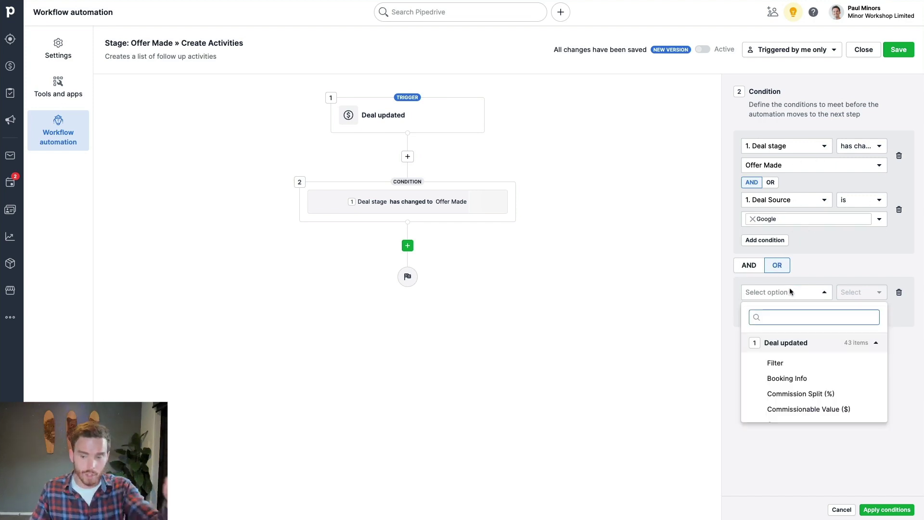
pyautogui.write('stage')
pyautogui.press('Down')
pyautogui.press('Return')
pyautogui.click(856, 293)
pyautogui.click(861, 314)
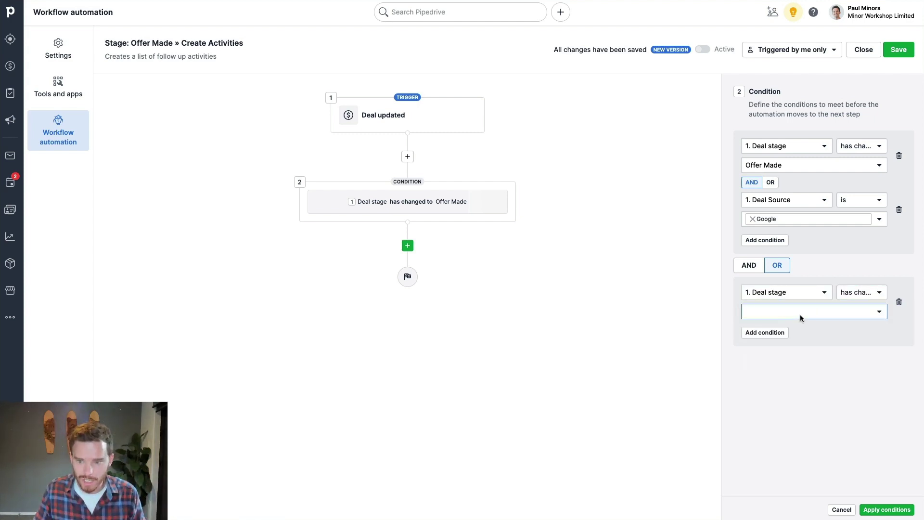
pyautogui.click(802, 313)
pyautogui.scroll(-1, 789, 267)
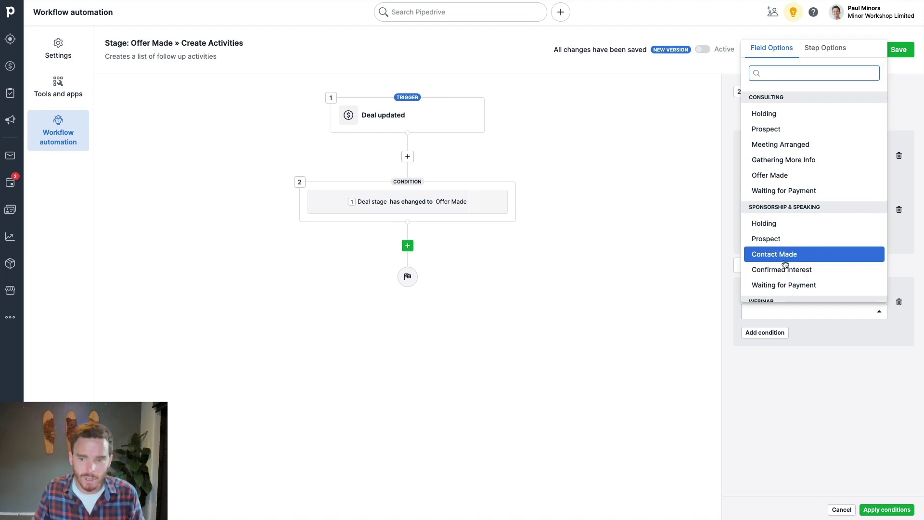
pyautogui.click(786, 270)
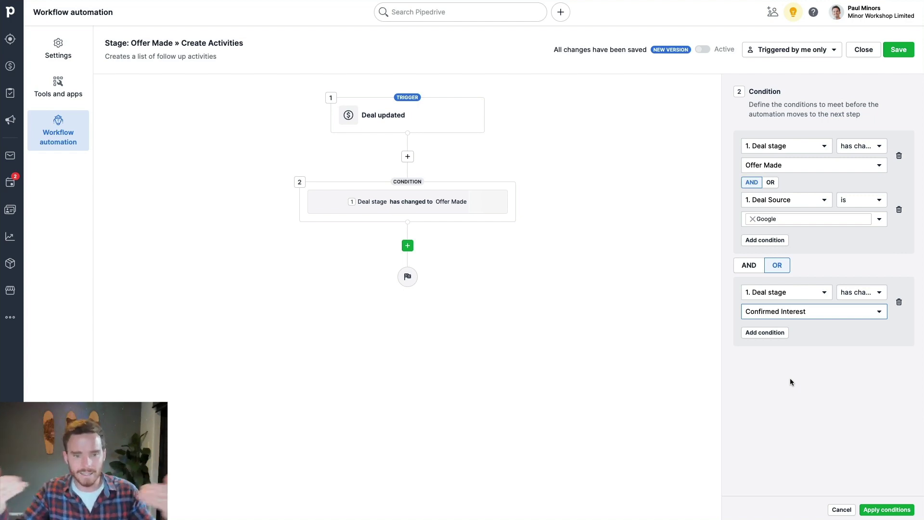
pyautogui.click(842, 509)
pyautogui.click(511, 246)
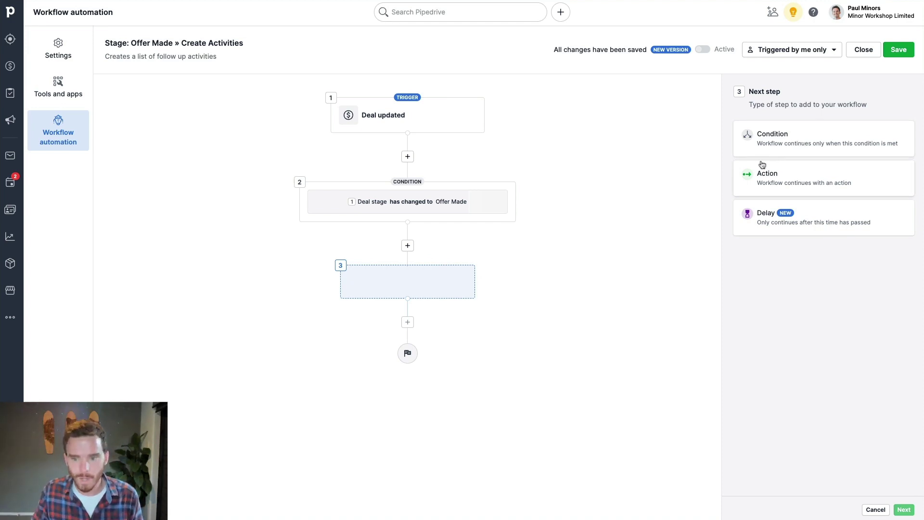
pyautogui.click(818, 224)
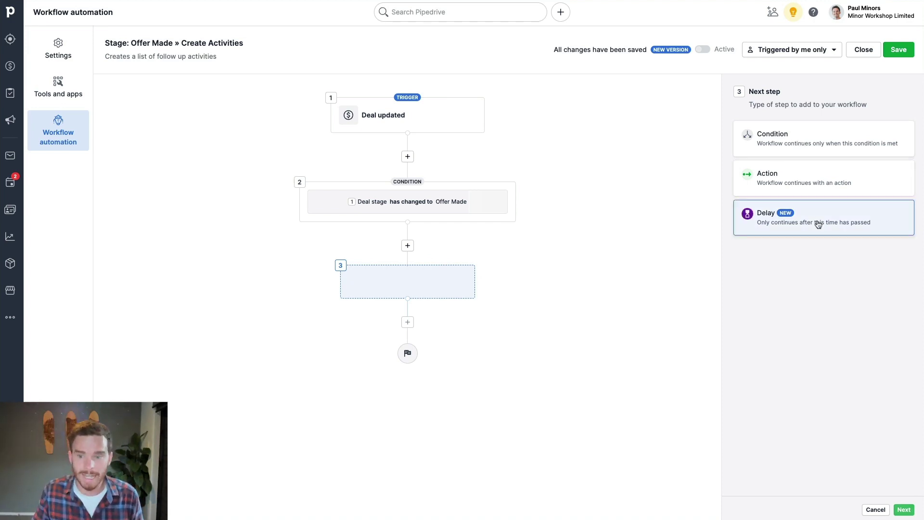
pyautogui.click(907, 510)
pyautogui.click(784, 143)
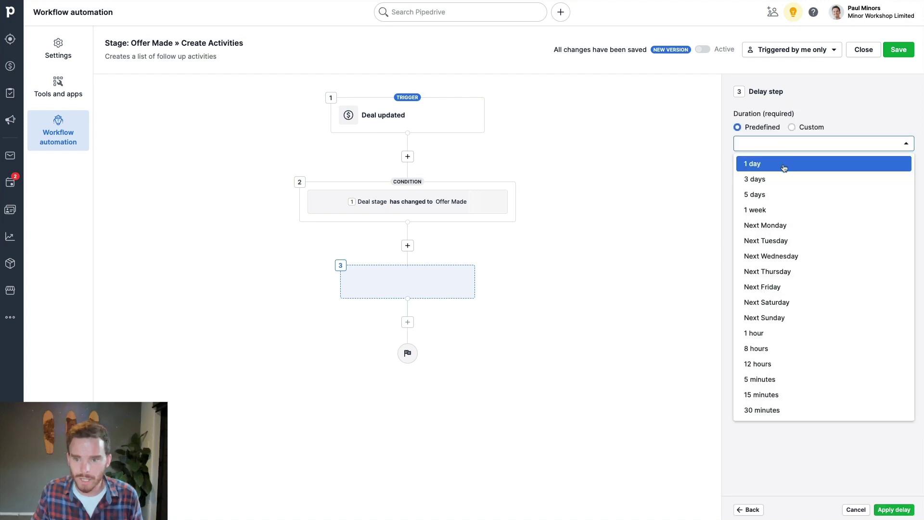
pyautogui.click(811, 128)
pyautogui.click(799, 143)
pyautogui.click(797, 194)
pyautogui.click(770, 145)
pyautogui.doubleClick(744, 140)
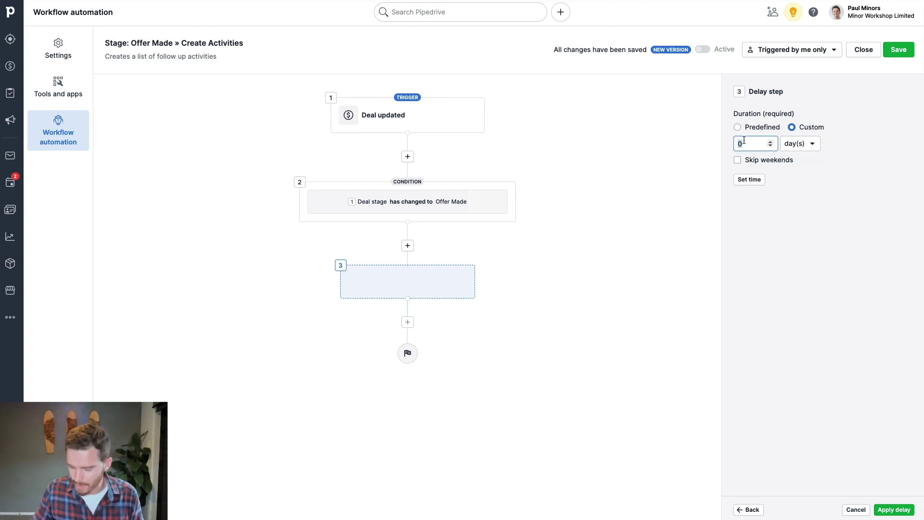
pyautogui.write('30')
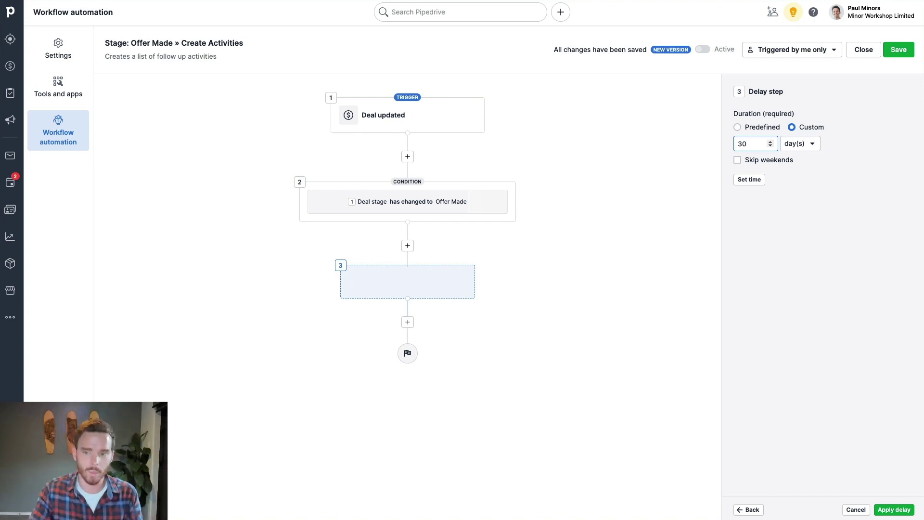
pyautogui.click(857, 509)
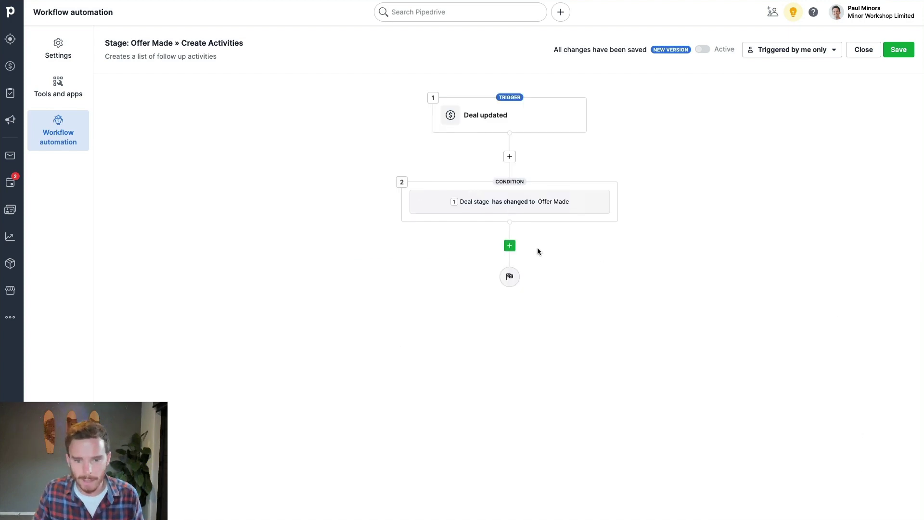
# - Add an Action step after the Offer Made condition and look through the Deal actions
pyautogui.click(510, 246)
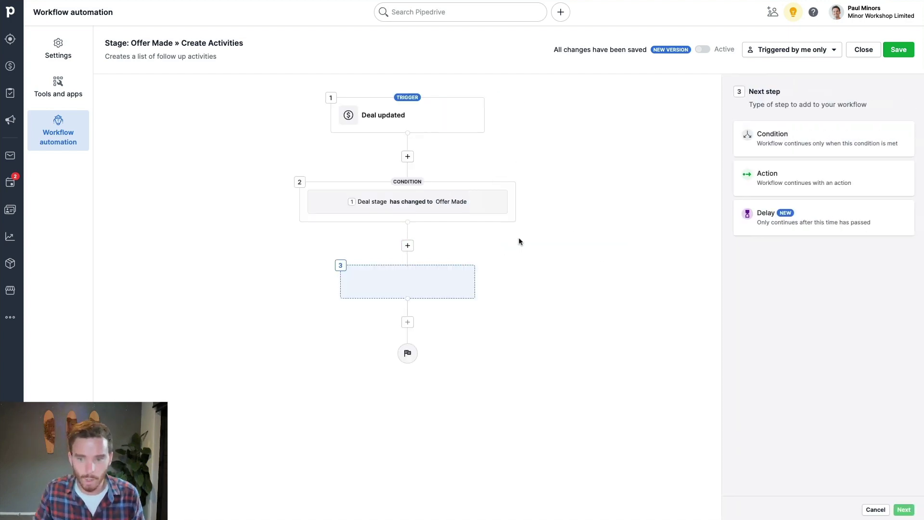
pyautogui.click(791, 186)
pyautogui.click(785, 188)
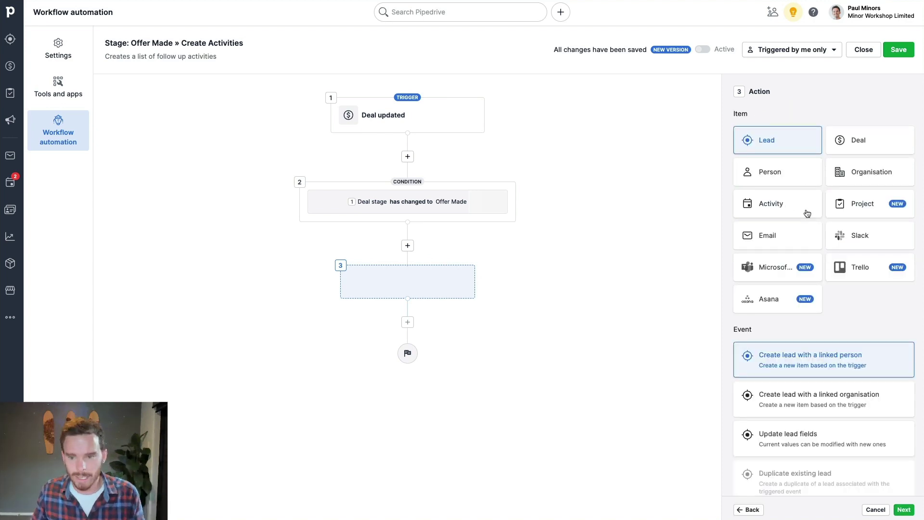
pyautogui.scroll(-1, 807, 213)
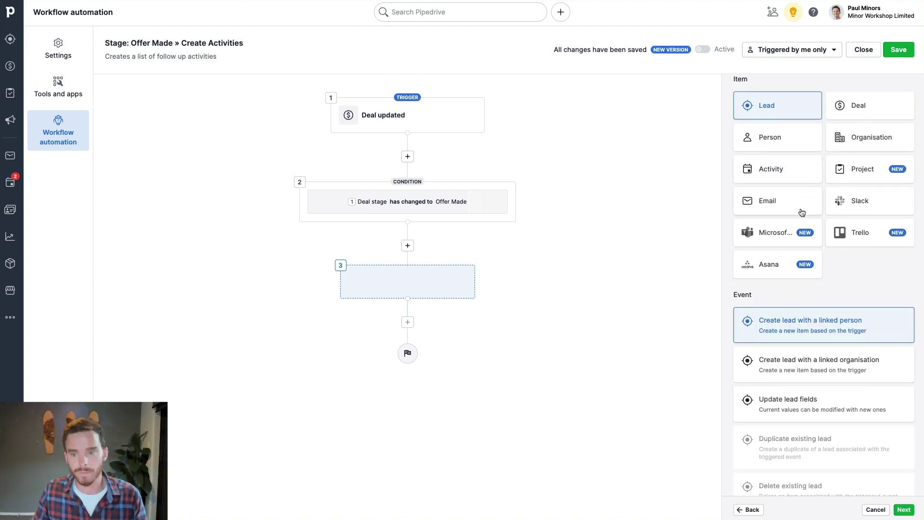
pyautogui.scroll(1, 789, 212)
pyautogui.scroll(-2, 825, 275)
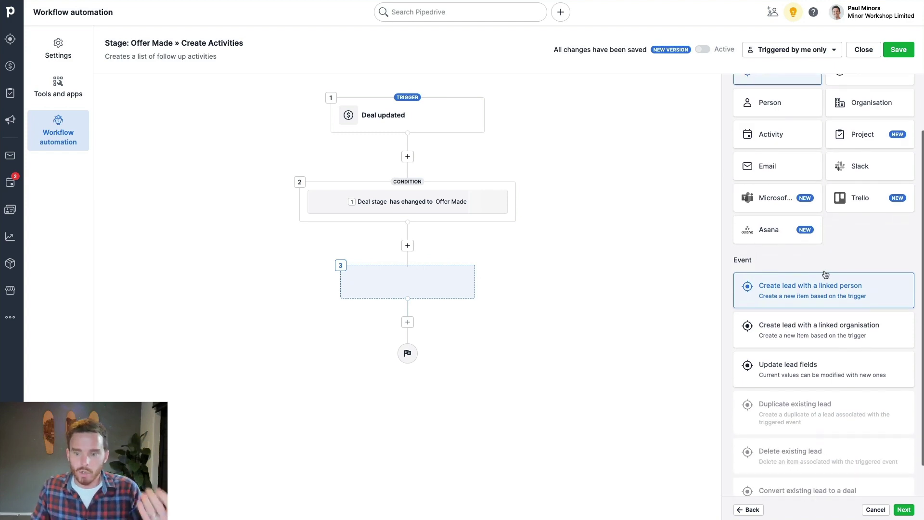
pyautogui.scroll(-1, 825, 279)
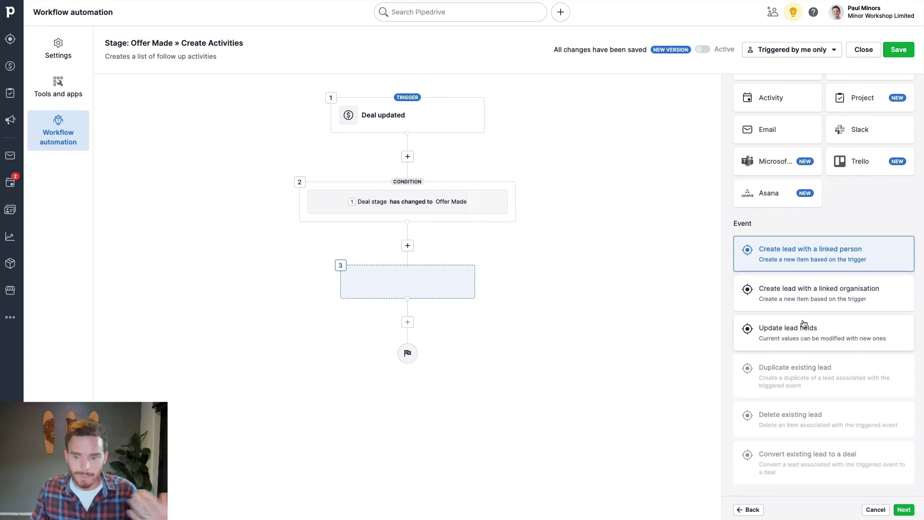
pyautogui.scroll(3, 804, 324)
pyautogui.click(862, 139)
pyautogui.scroll(-3, 820, 273)
pyautogui.scroll(-1, 821, 270)
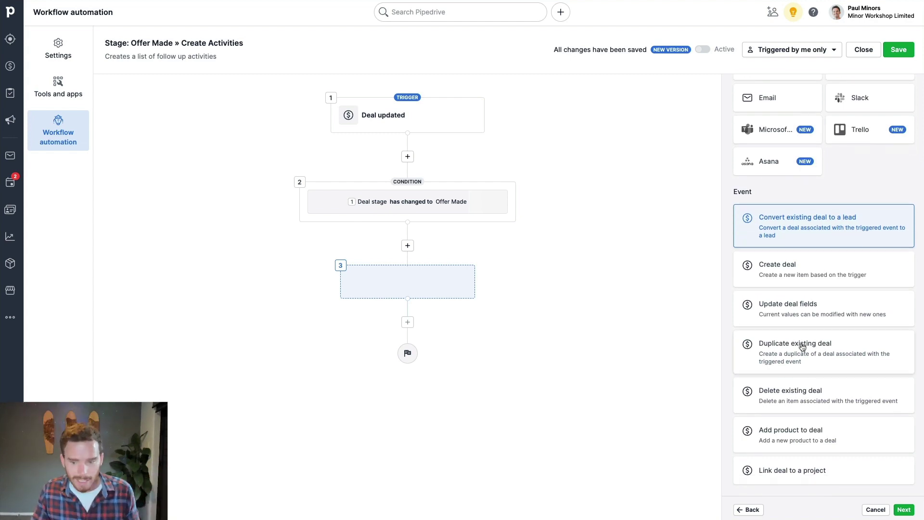
pyautogui.scroll(1, 802, 348)
pyautogui.scroll(-1, 803, 347)
pyautogui.scroll(5, 801, 298)
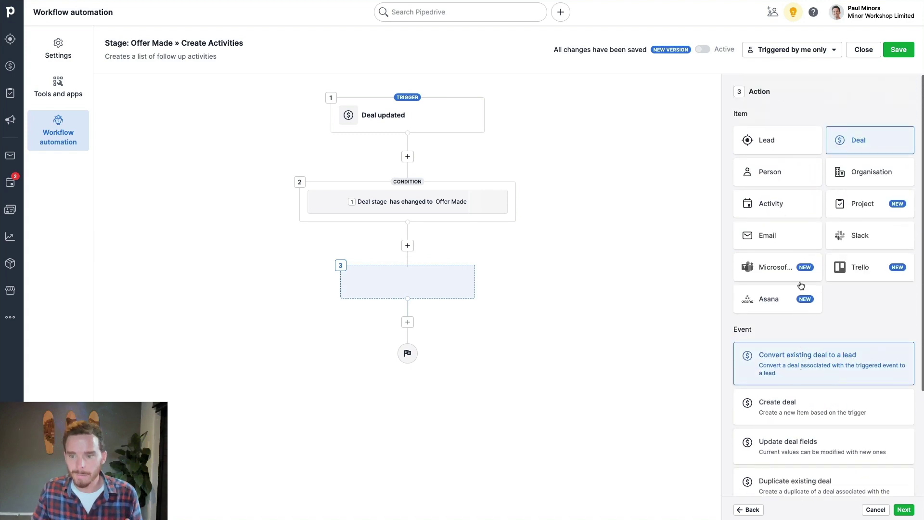
# - Choose Activity > Create activity after checking person, organisation, email, Slack, Asana and Teams actions
pyautogui.click(776, 170)
pyautogui.click(862, 174)
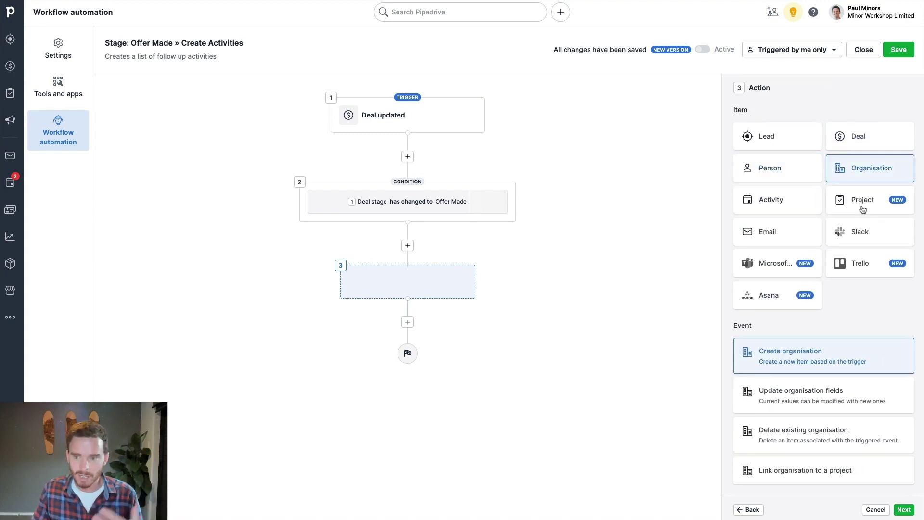
pyautogui.click(788, 203)
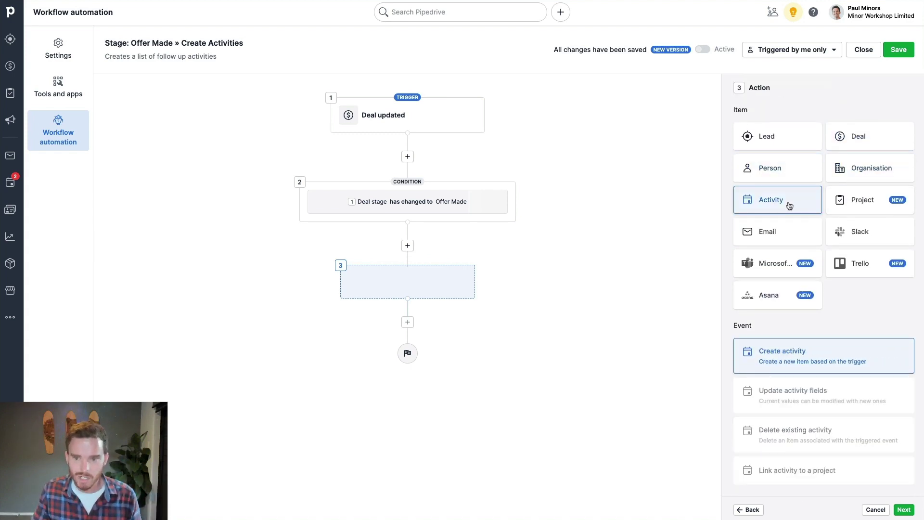
pyautogui.click(797, 235)
pyautogui.click(851, 234)
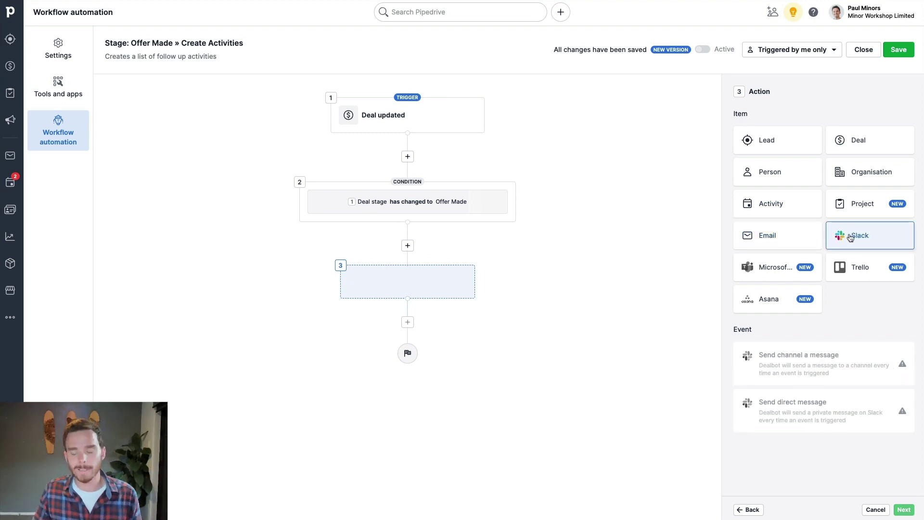
pyautogui.click(780, 298)
pyautogui.click(780, 273)
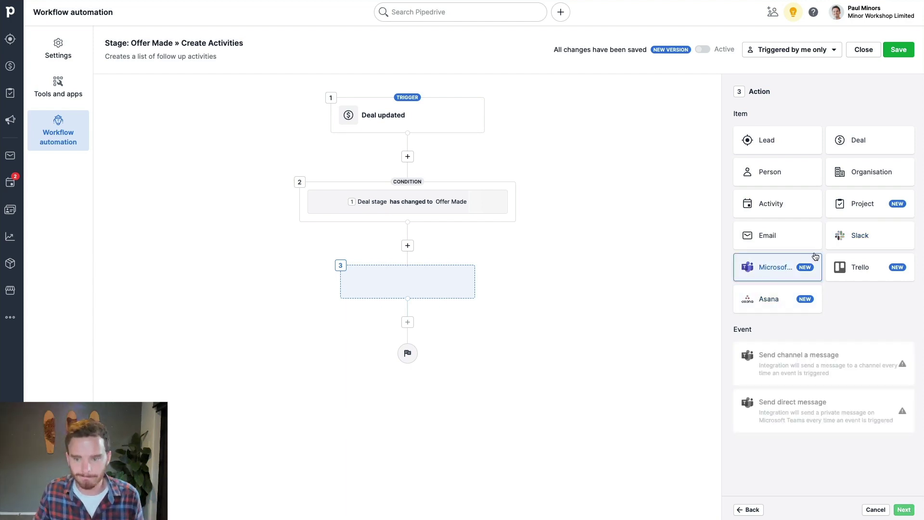
pyautogui.click(777, 209)
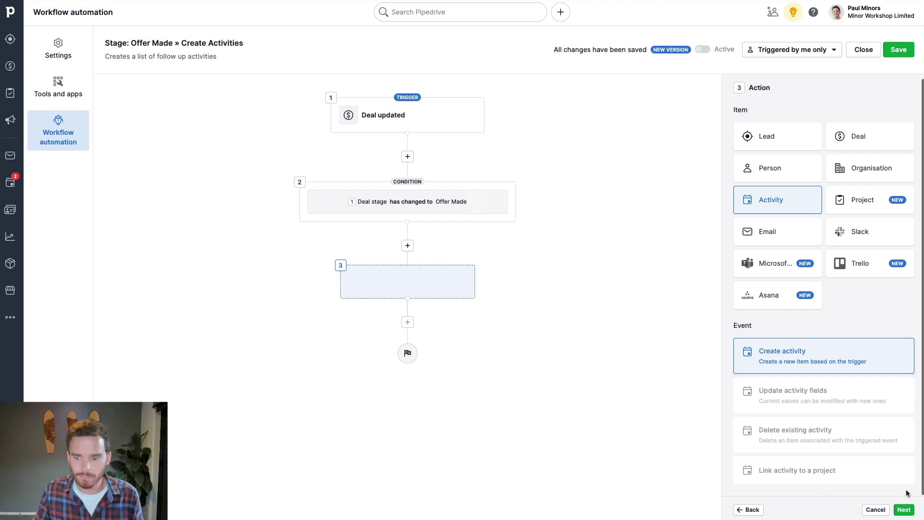
pyautogui.click(903, 510)
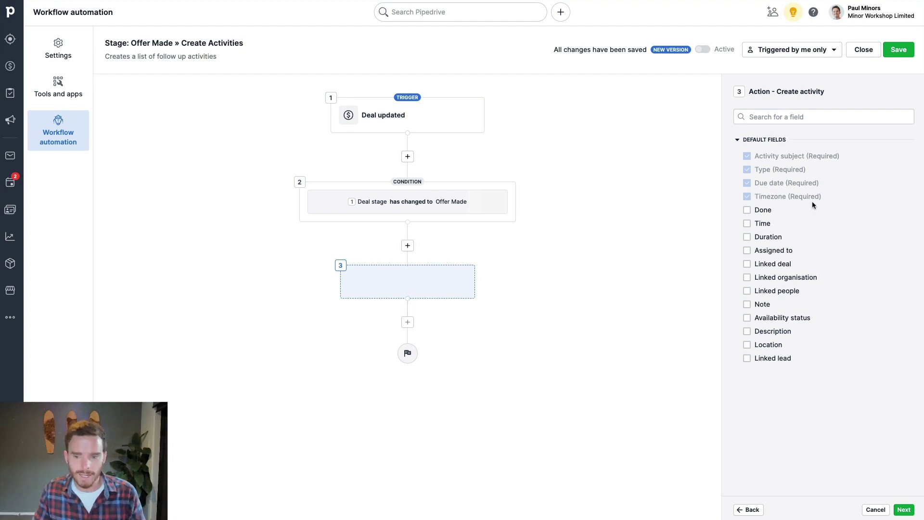
# - Tick Assigned to, Linked deal, Linked organisation and Note under Default Fields
pyautogui.click(748, 251)
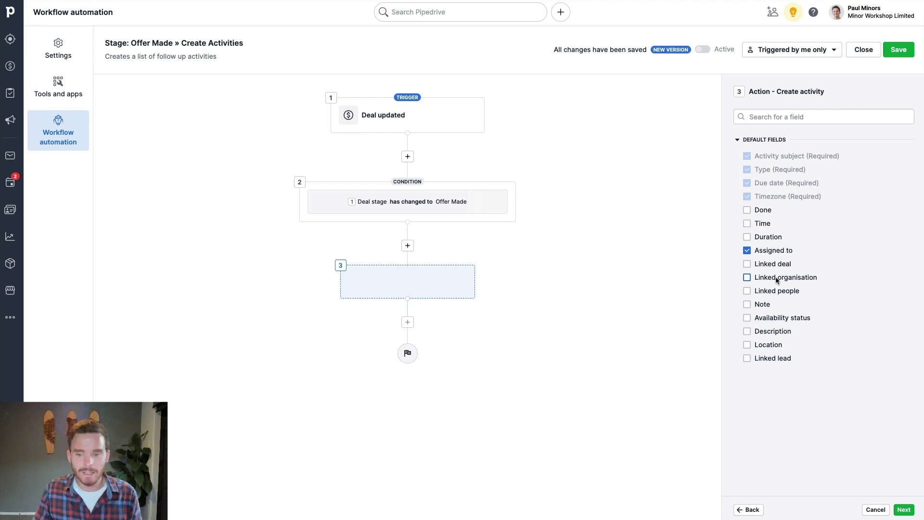
pyautogui.click(748, 264)
pyautogui.click(748, 277)
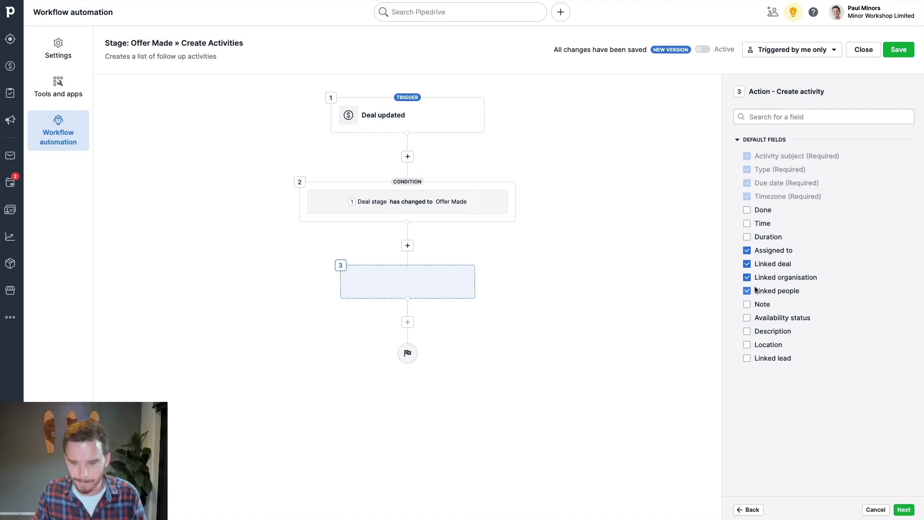
pyautogui.click(747, 304)
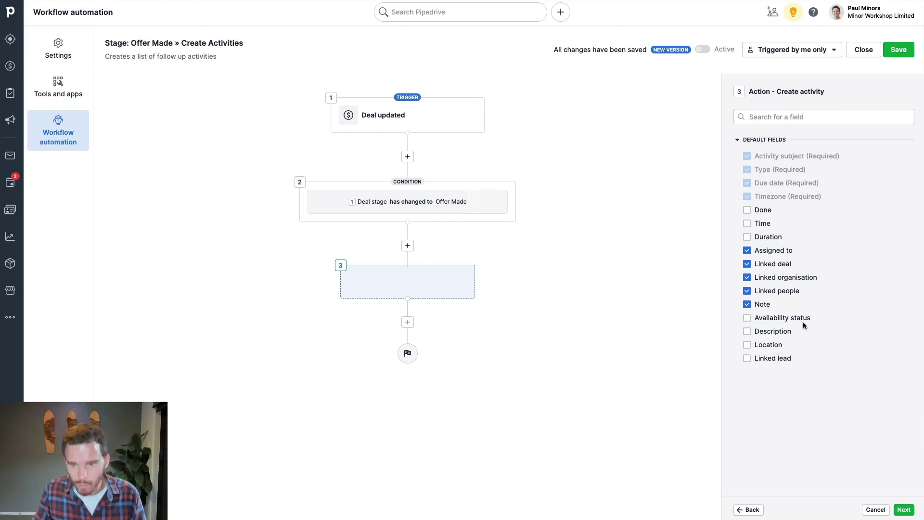
# - Set the activity subject to 'Day 1 follow up' and its type to Email follow up
pyautogui.click(904, 509)
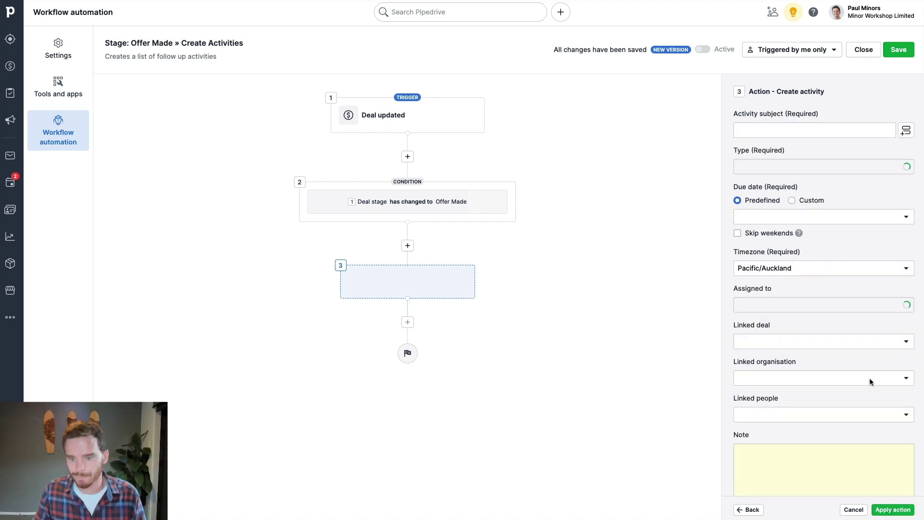
pyautogui.click(798, 131)
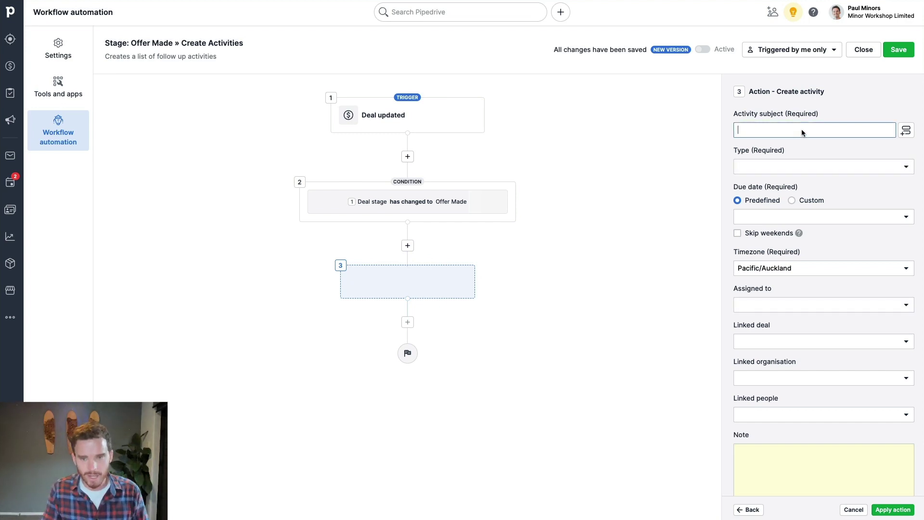
pyautogui.write('Da')
pyautogui.press('BackSpace')
pyautogui.press('BackSpace')
pyautogui.write('Day 1 f')
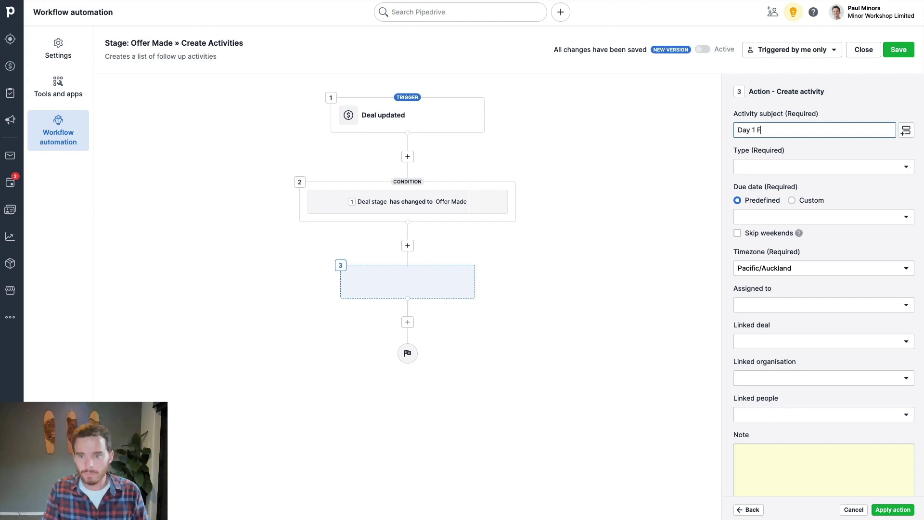
pyautogui.write('ollow up')
pyautogui.click(830, 166)
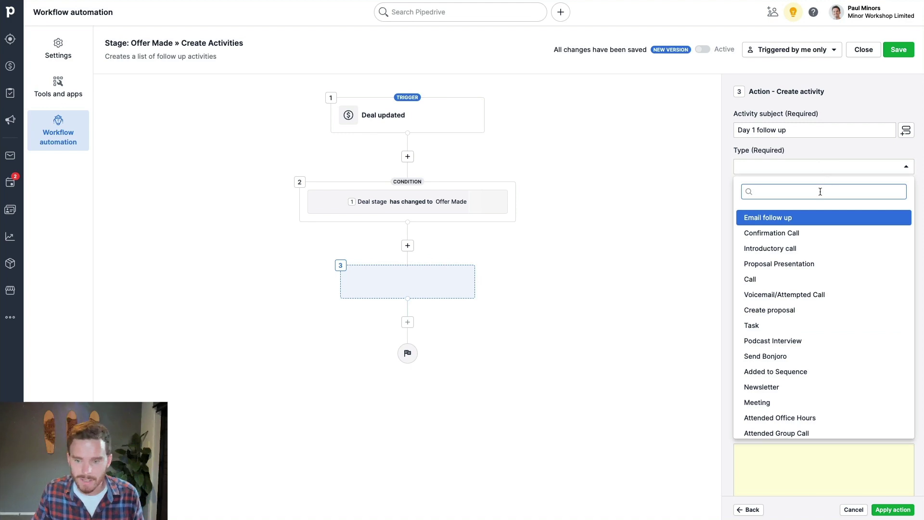
pyautogui.click(789, 219)
pyautogui.click(786, 164)
pyautogui.click(813, 216)
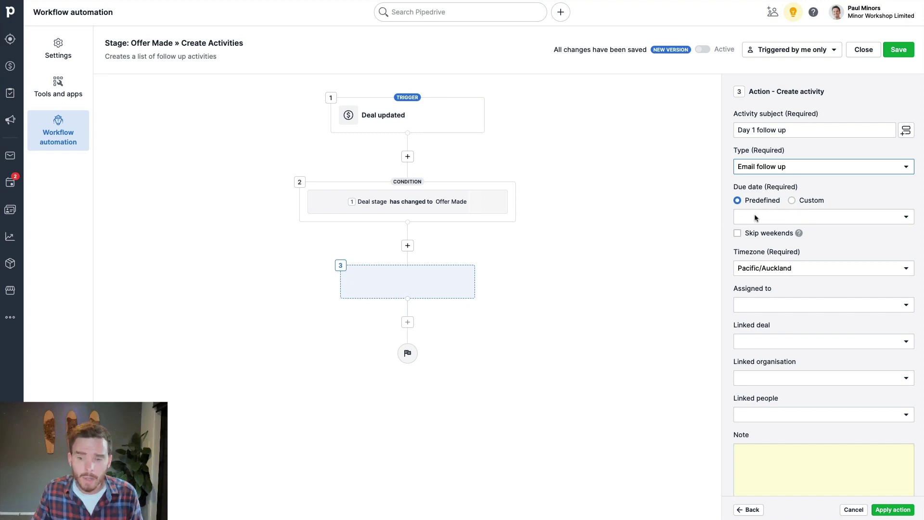
# - Make the activity due after a custom 1 day, skipping weekends
pyautogui.click(799, 218)
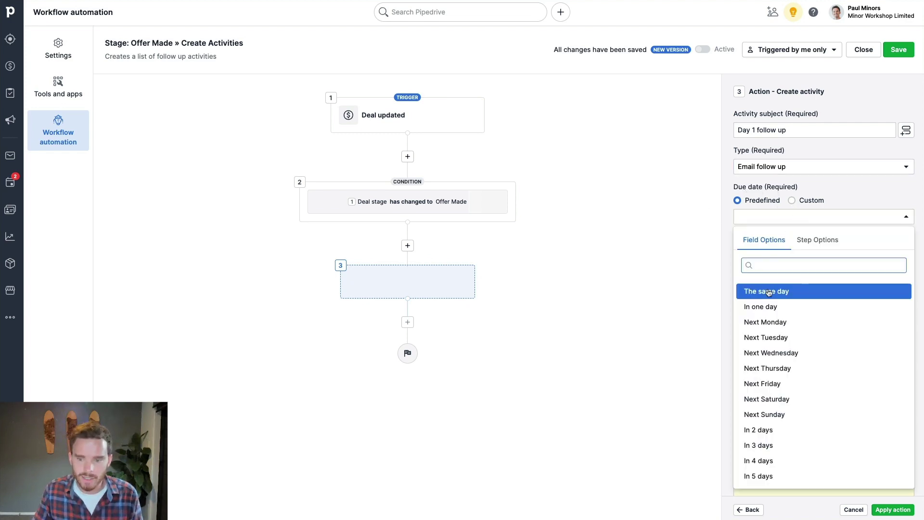
pyautogui.scroll(-1, 794, 298)
pyautogui.scroll(1, 780, 301)
pyautogui.click(776, 307)
pyautogui.click(792, 200)
pyautogui.click(808, 217)
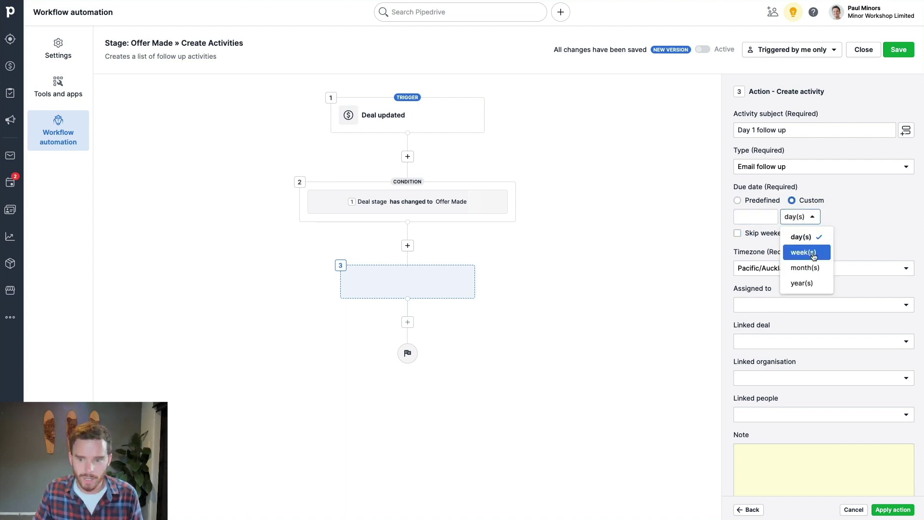
pyautogui.click(850, 219)
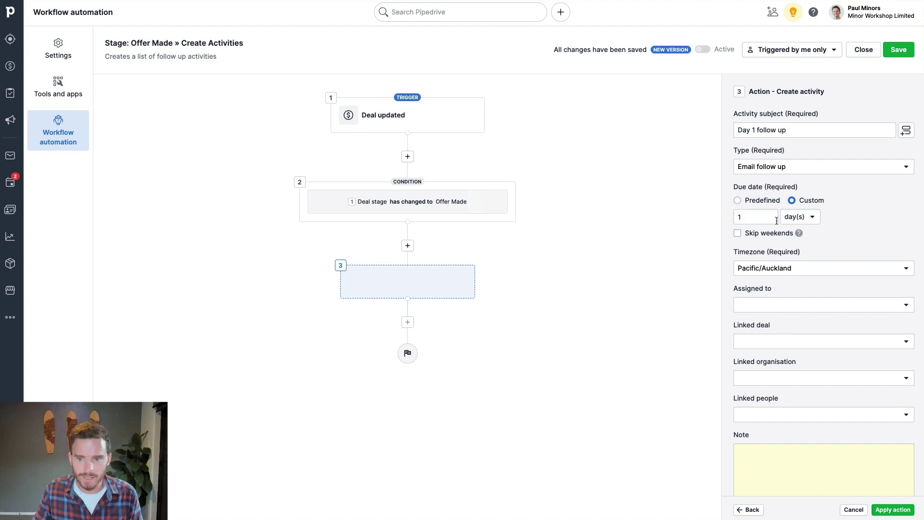
pyautogui.click(760, 235)
pyautogui.scroll(-1, 821, 249)
pyautogui.scroll(-1, 822, 256)
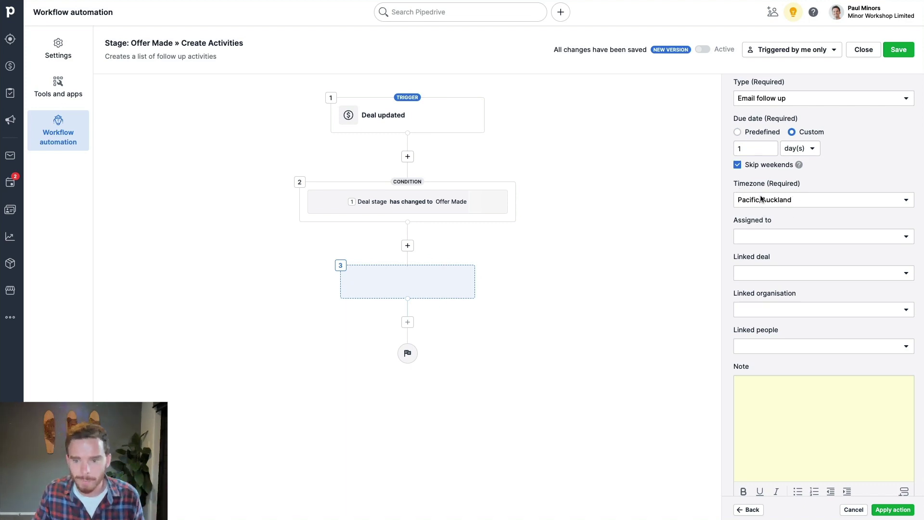
# - Assign the activity to the deal owner and link it to the triggering deal
pyautogui.click(768, 236)
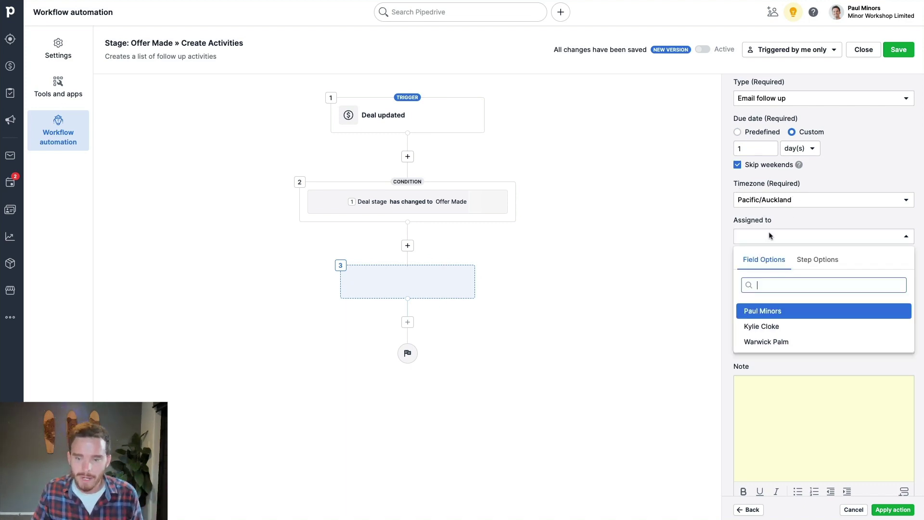
pyautogui.click(814, 259)
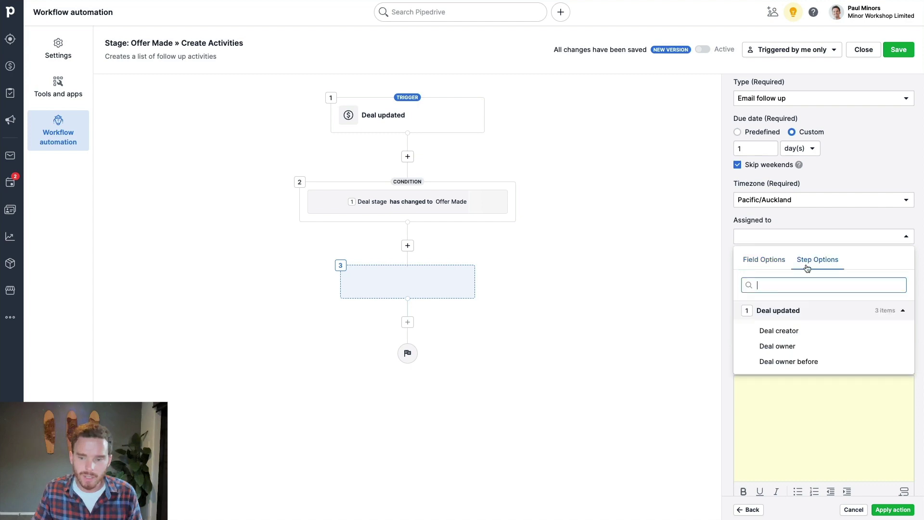
pyautogui.click(788, 346)
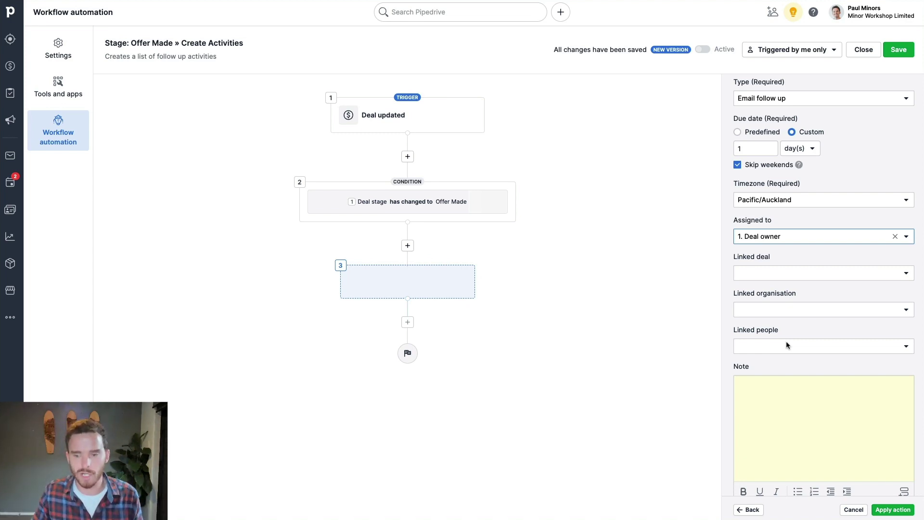
pyautogui.click(774, 235)
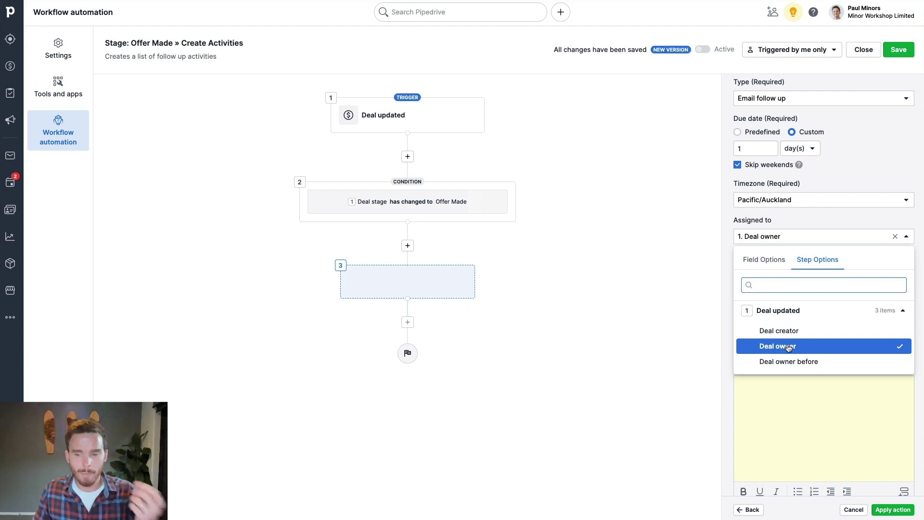
pyautogui.click(815, 236)
pyautogui.scroll(-1, 813, 247)
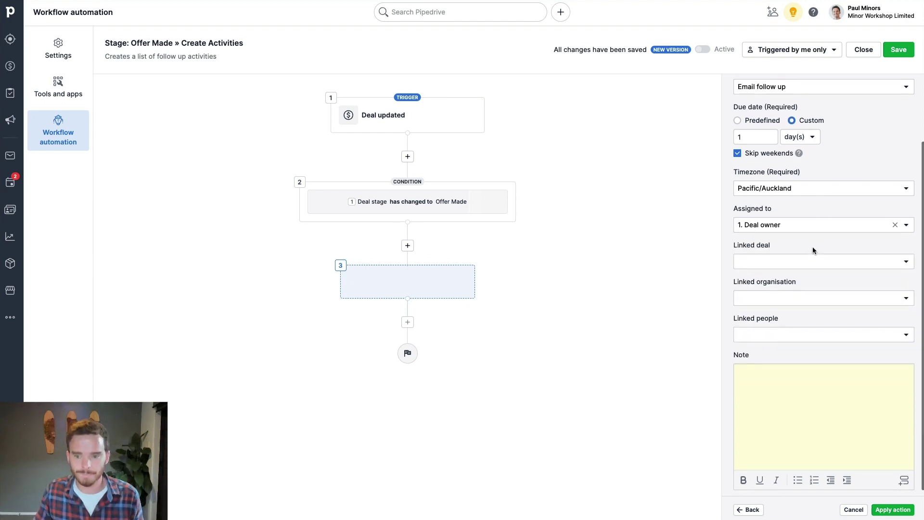
pyautogui.click(786, 257)
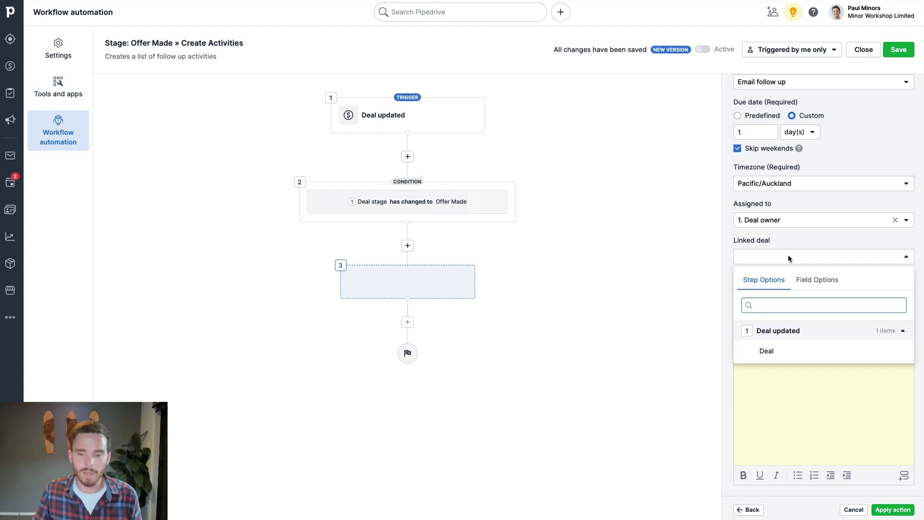
pyautogui.click(773, 353)
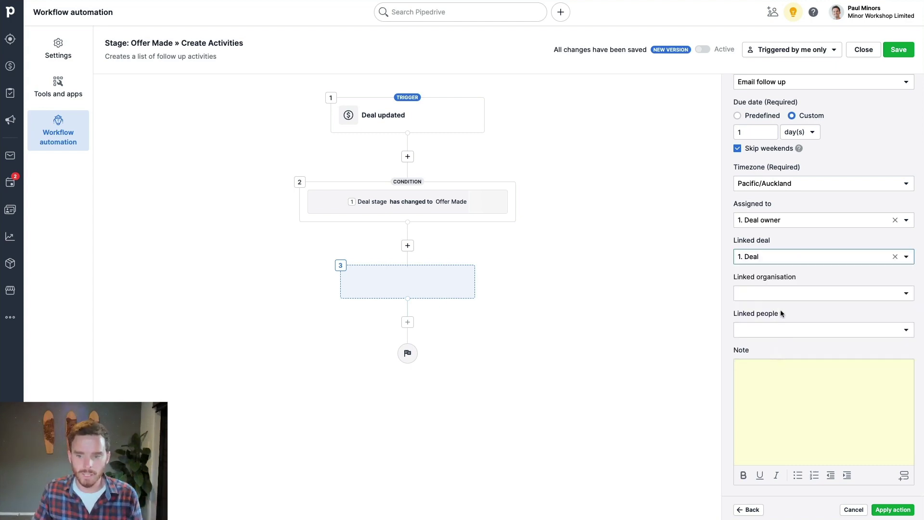
pyautogui.click(784, 259)
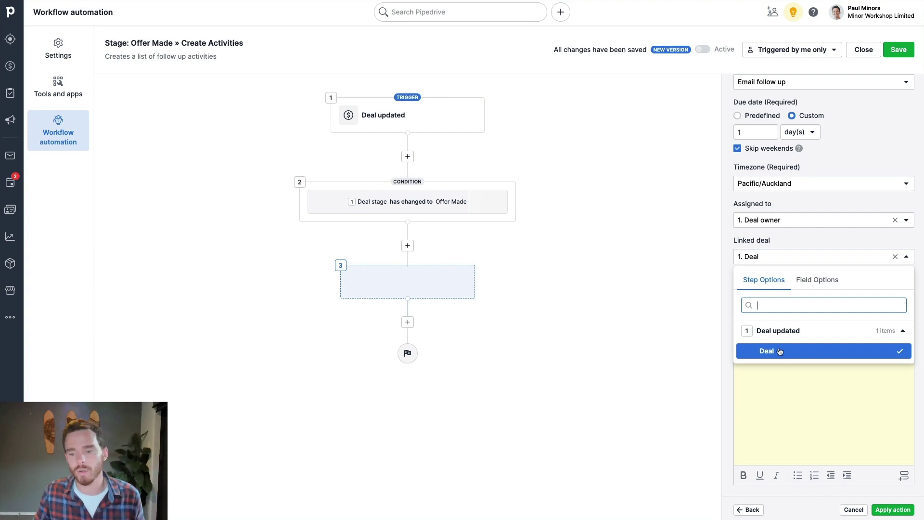
pyautogui.click(778, 350)
# - Link the activity to the Deal organisation and the deal's contact person
pyautogui.click(766, 291)
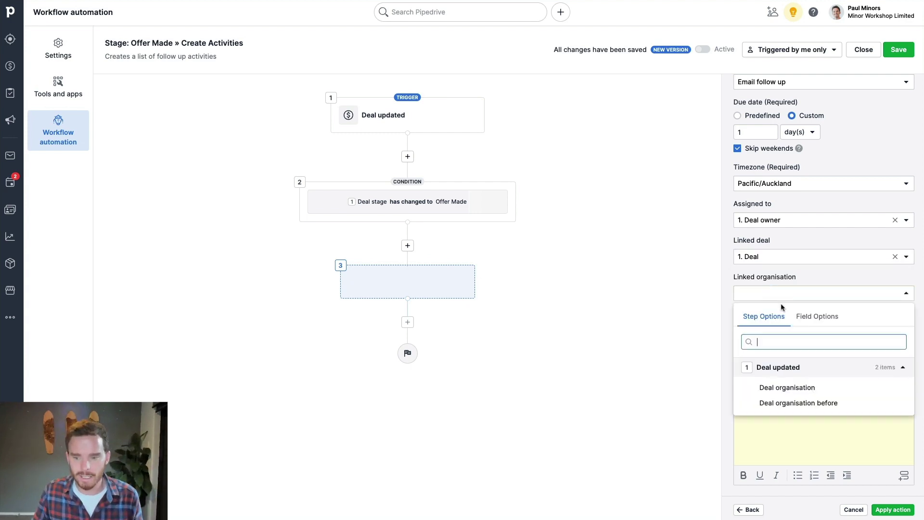
pyautogui.click(785, 386)
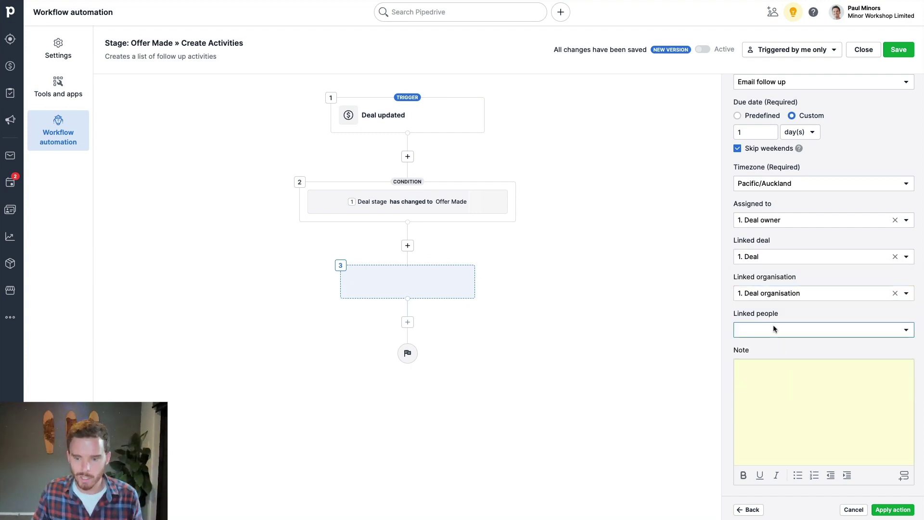
pyautogui.click(774, 326)
pyautogui.click(801, 425)
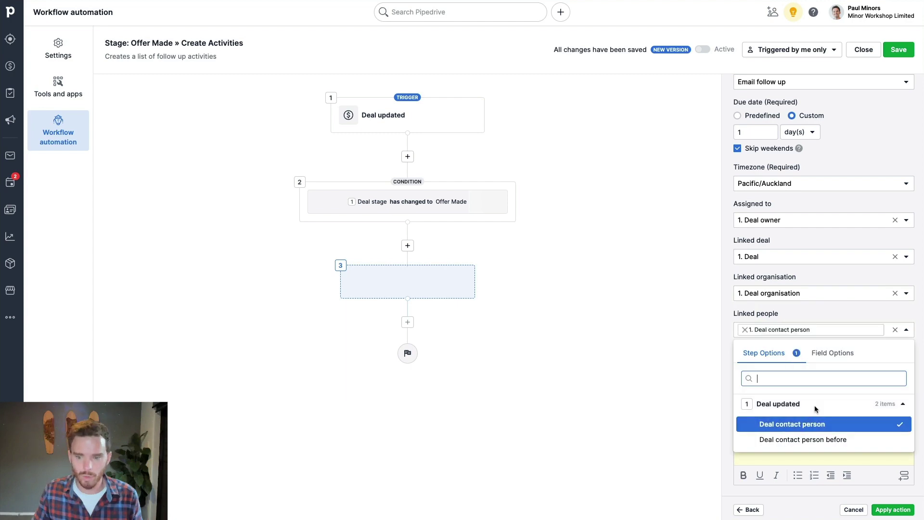
pyautogui.click(817, 328)
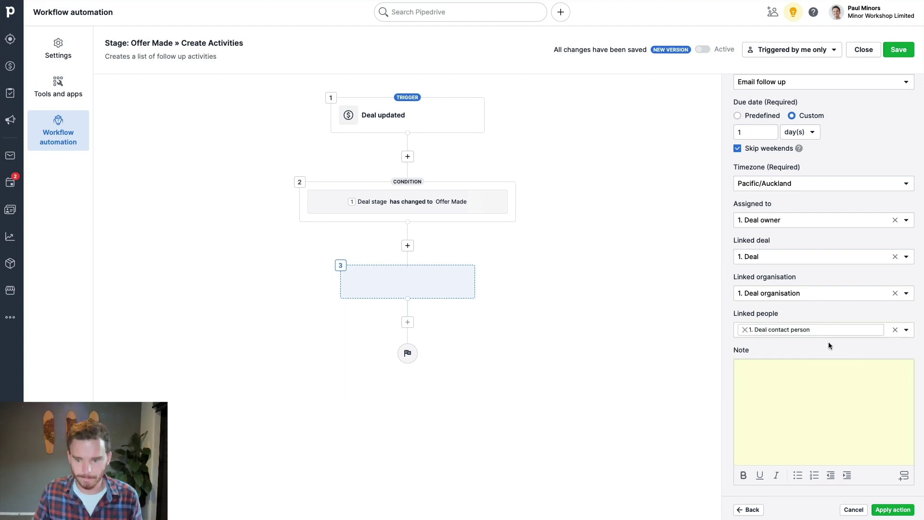
pyautogui.click(819, 295)
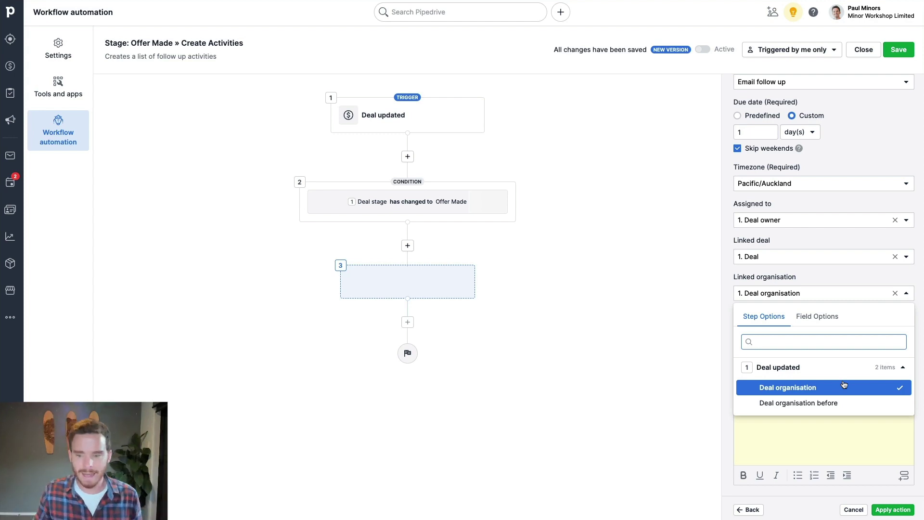
pyautogui.click(842, 405)
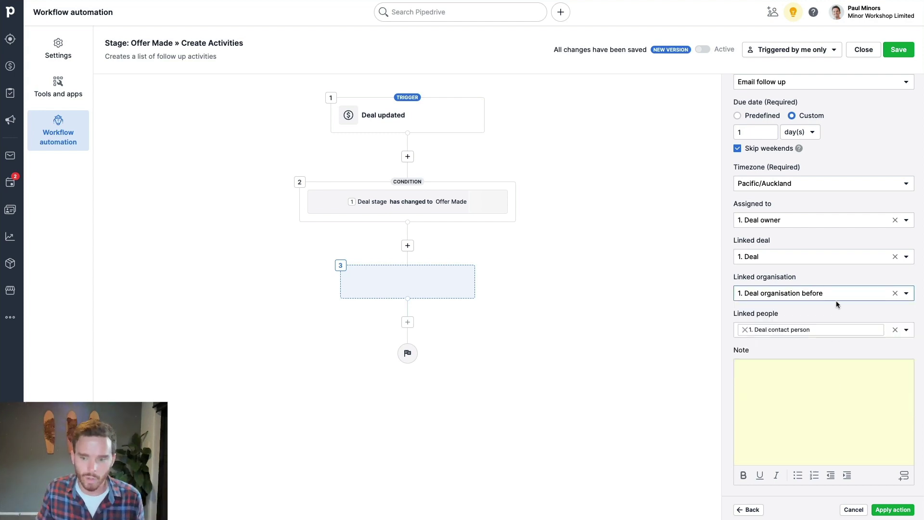
pyautogui.click(839, 297)
pyautogui.click(826, 384)
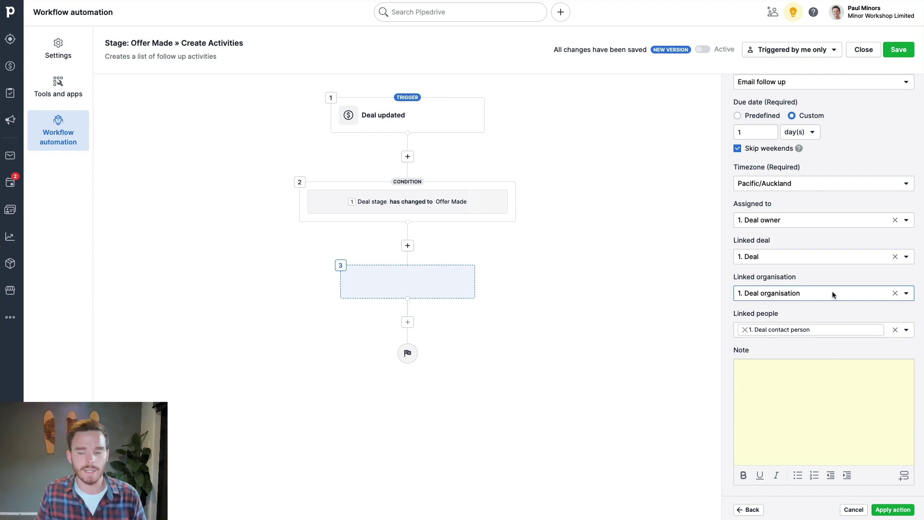
pyautogui.click(834, 294)
pyautogui.click(830, 385)
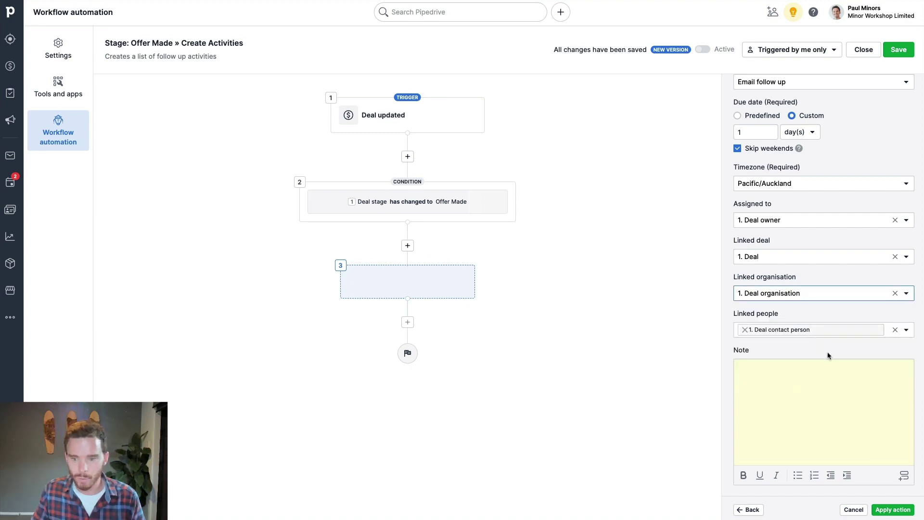
pyautogui.click(783, 374)
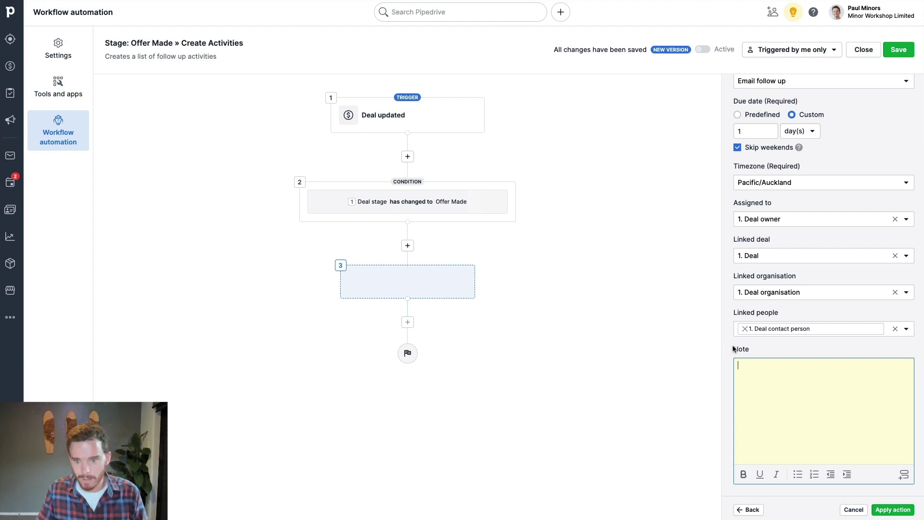
# - Write a note to make sure they received the initial email and see if they have questions, then apply
pyautogui.write('Make sure they re')
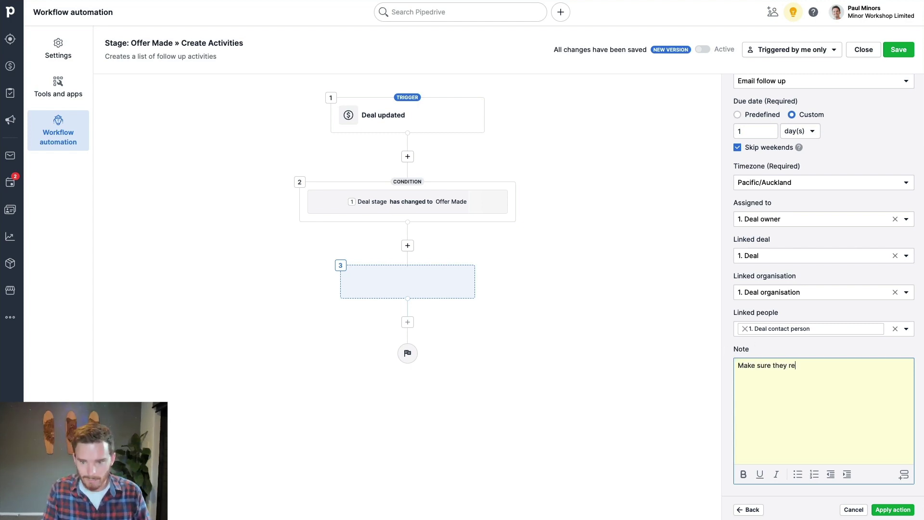
pyautogui.write('ceived initial email and see if they have questions.')
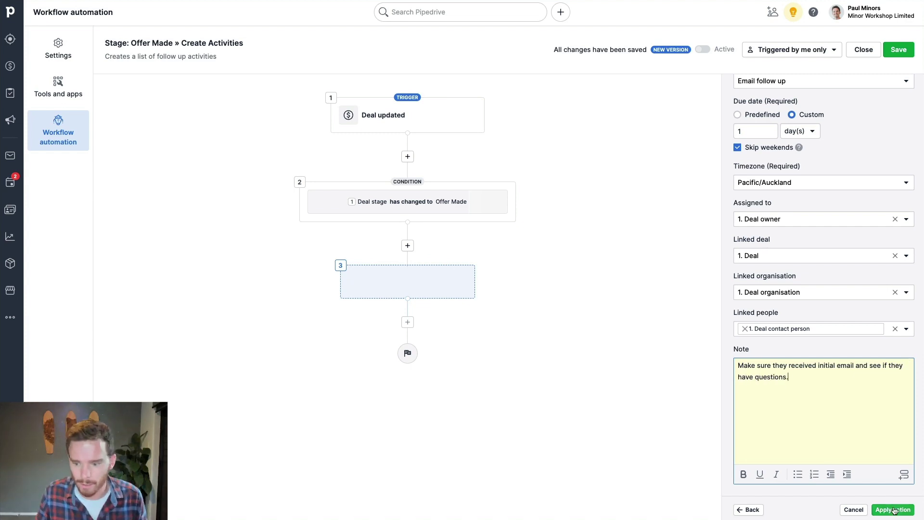
pyautogui.click(894, 509)
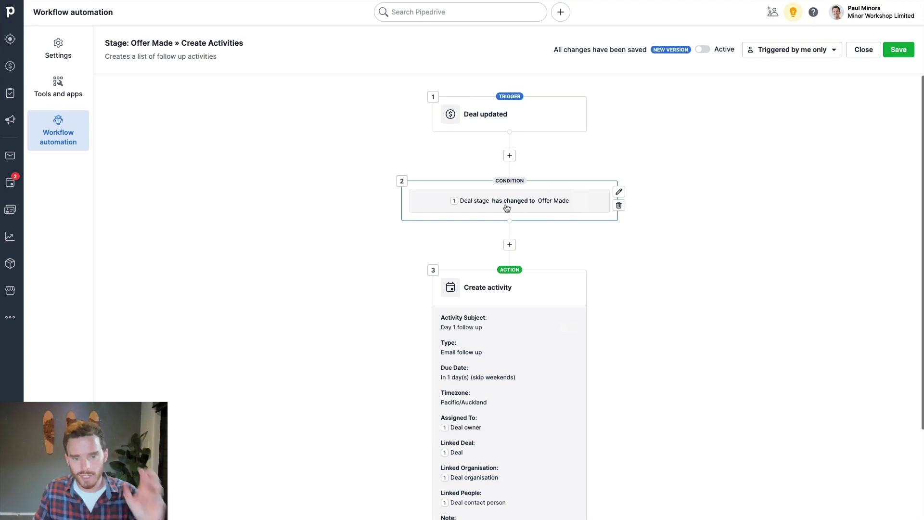
pyautogui.scroll(-3, 507, 207)
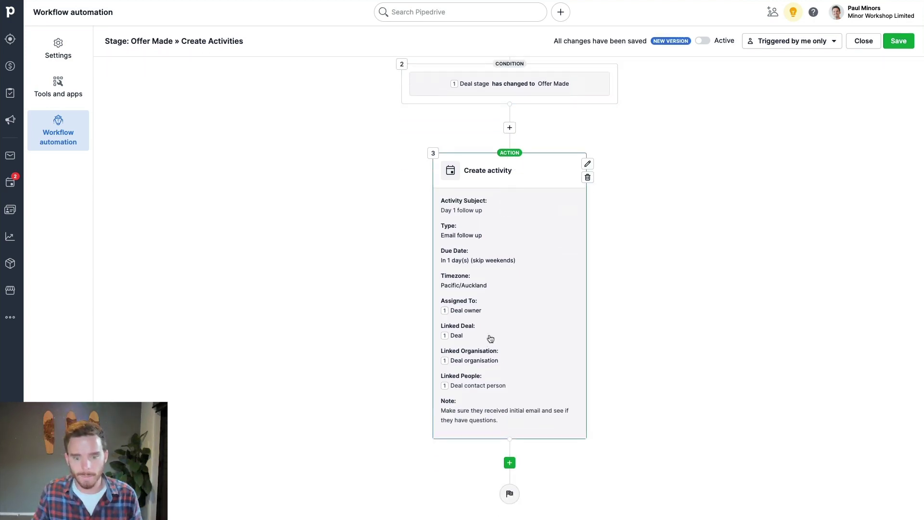
# - Add a create-activity action step with Assigned to, Linked deal, Linked organisation and Linked people fields
pyautogui.click(509, 463)
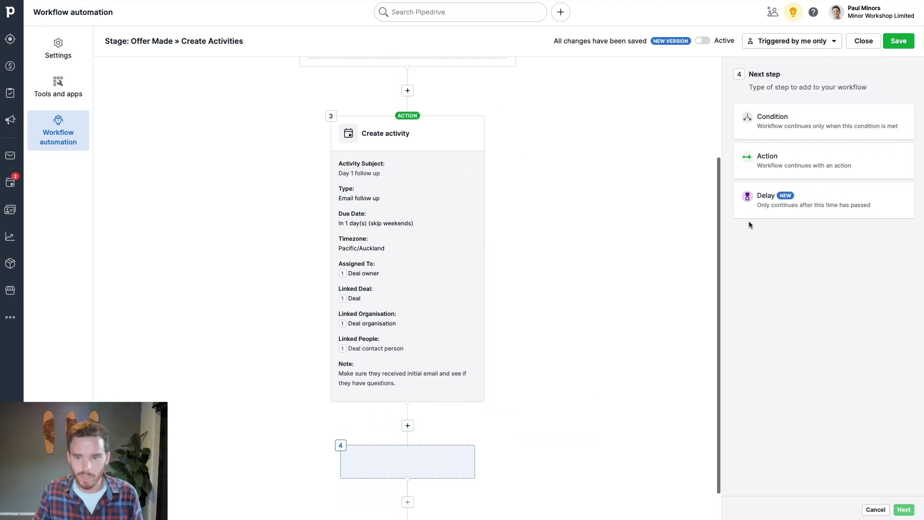
pyautogui.click(770, 164)
pyautogui.click(903, 509)
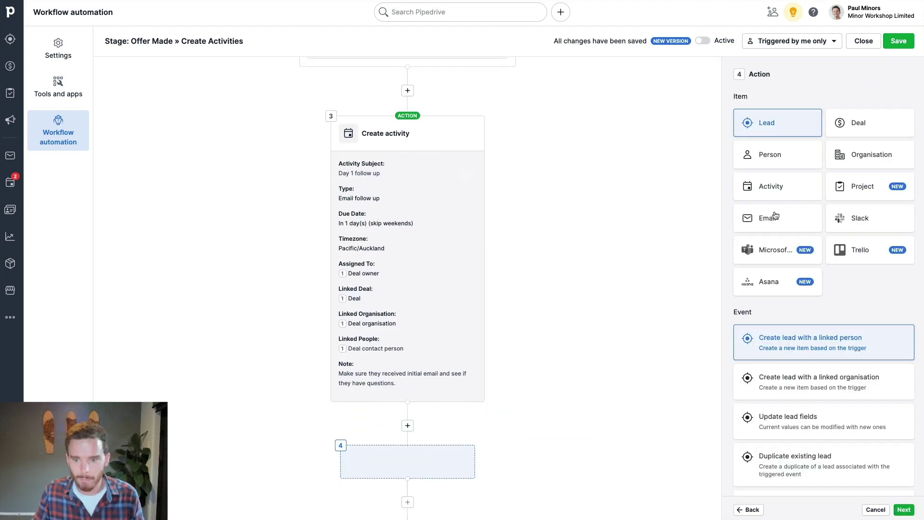
pyautogui.click(773, 188)
pyautogui.click(795, 378)
pyautogui.click(789, 350)
pyautogui.click(902, 509)
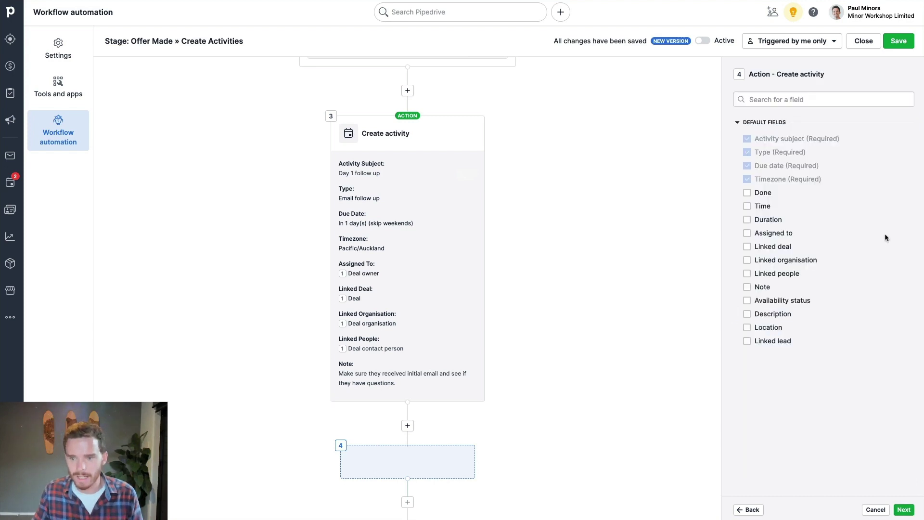
pyautogui.click(764, 234)
pyautogui.click(770, 247)
pyautogui.click(772, 260)
pyautogui.click(778, 274)
pyautogui.click(903, 509)
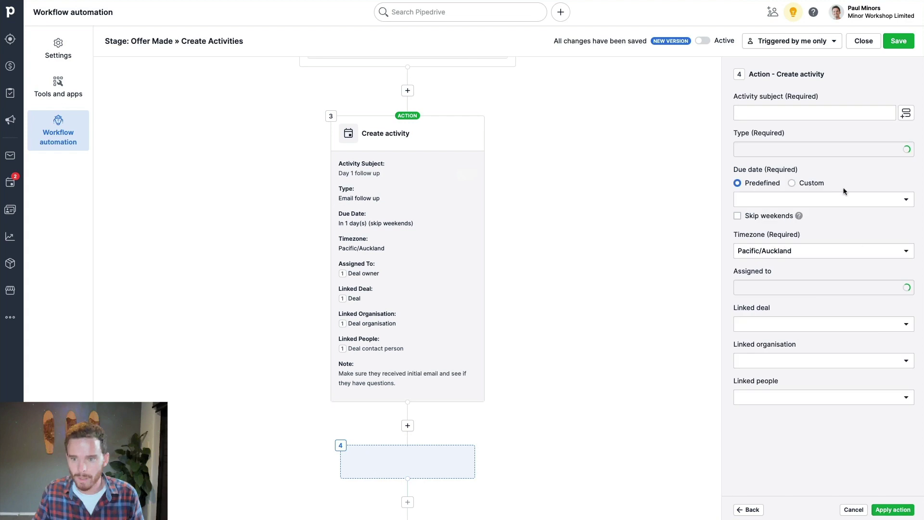
# - Make the activity a Call titled 'Day 5 follow up', due in 5 days skipping weekends
pyautogui.click(786, 115)
pyautogui.write('Day 5 follow up')
pyautogui.click(849, 152)
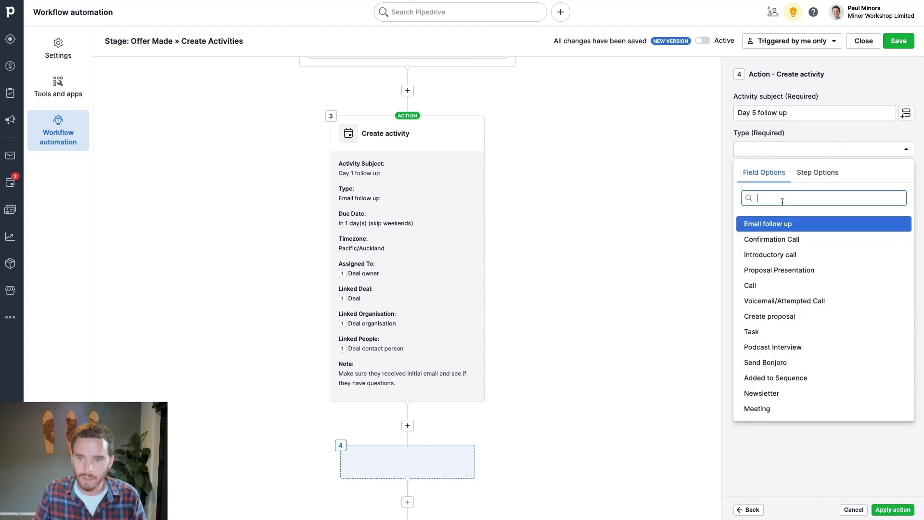
pyautogui.click(760, 287)
pyautogui.click(805, 184)
pyautogui.press('BackSpace')
pyautogui.write('5')
pyautogui.click(737, 216)
# - Assign the activity to the deal owner and link it to the triggering deal
pyautogui.click(763, 289)
pyautogui.click(818, 311)
pyautogui.click(789, 361)
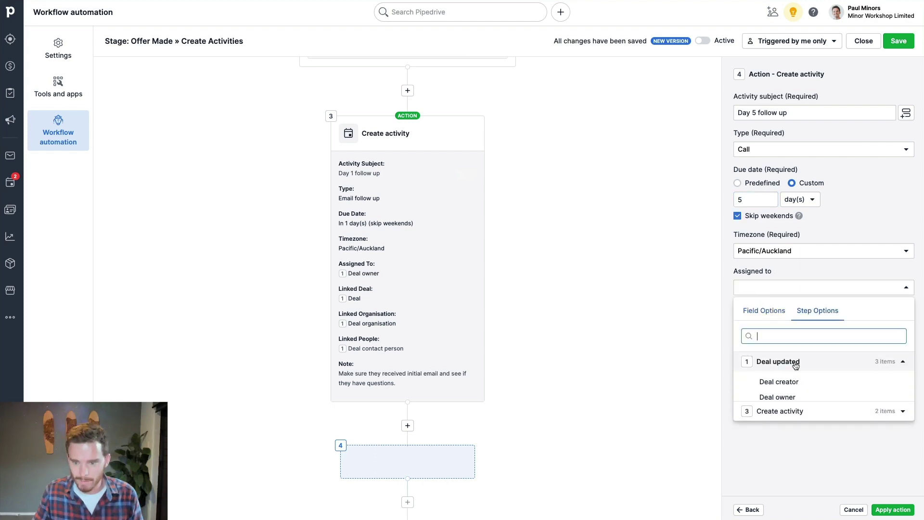
pyautogui.click(792, 395)
pyautogui.click(784, 328)
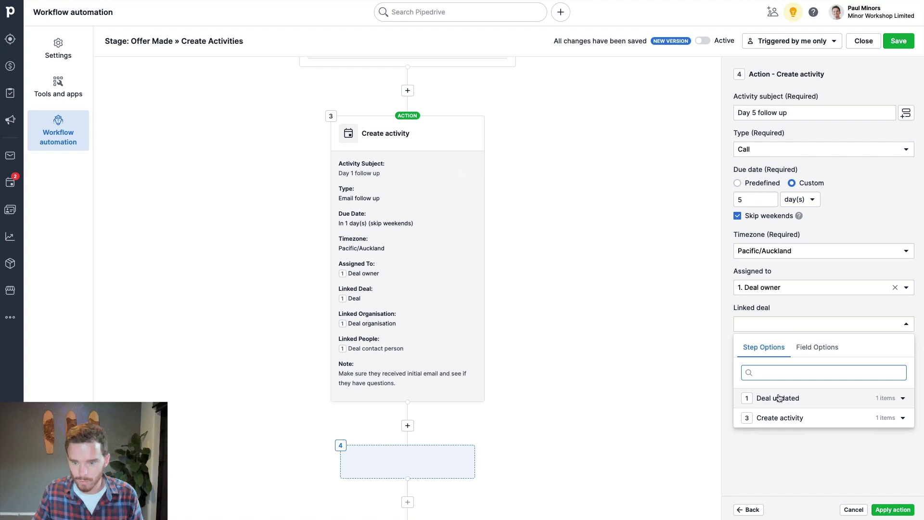
pyautogui.click(783, 398)
pyautogui.click(775, 417)
# - Link the activity to the deal's organisation and contact person, and apply the step
pyautogui.click(766, 360)
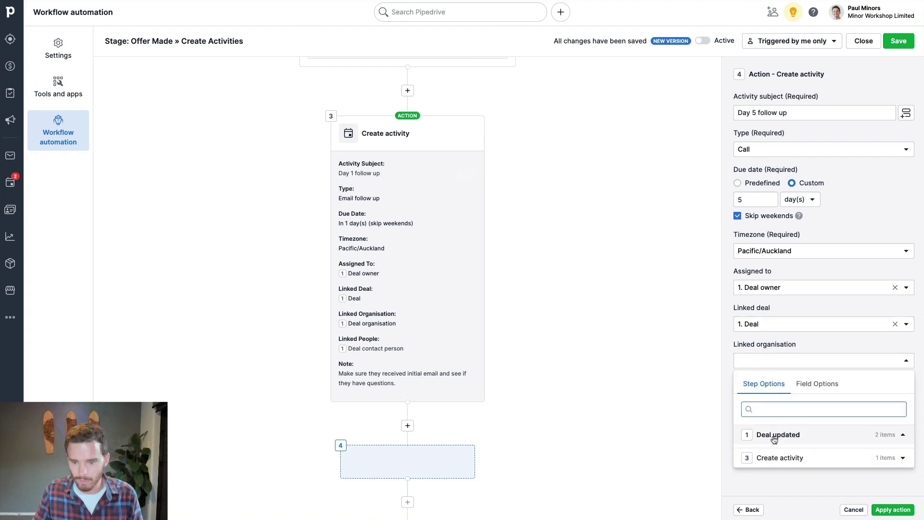
pyautogui.click(773, 435)
pyautogui.click(774, 452)
pyautogui.click(768, 391)
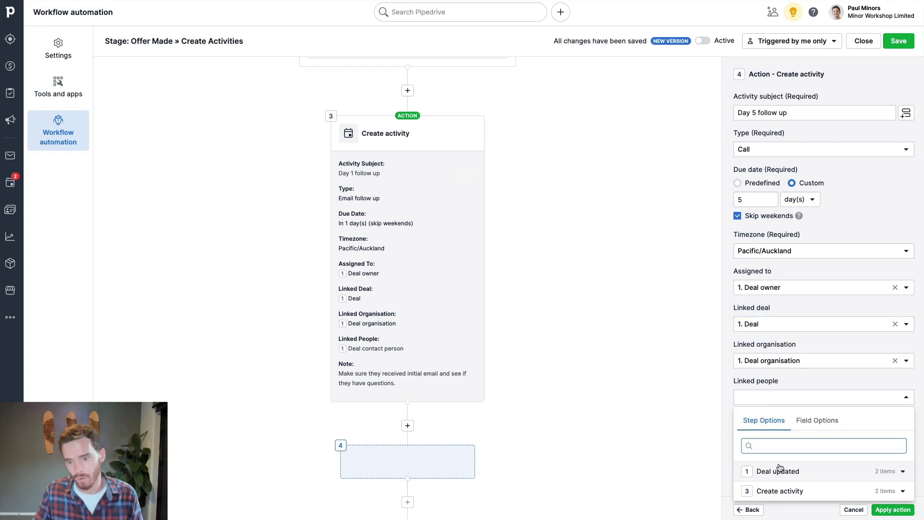
pyautogui.click(776, 468)
pyautogui.click(791, 339)
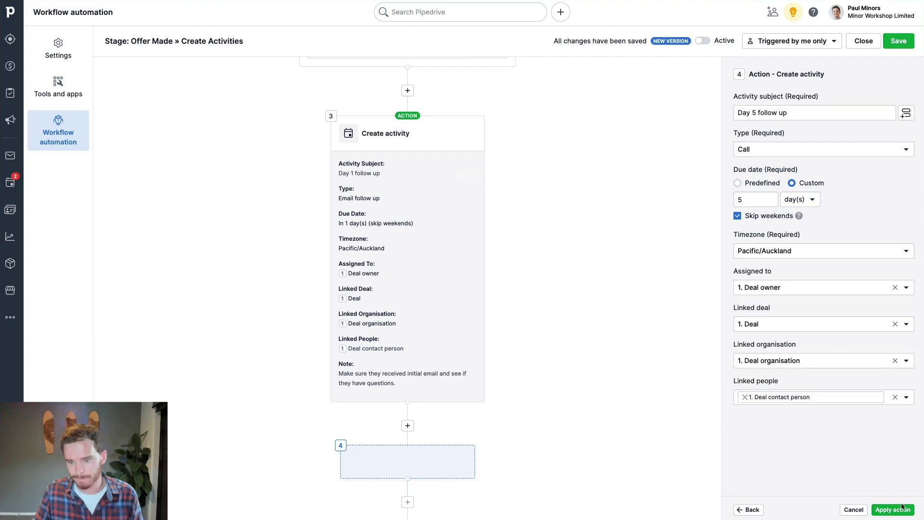
pyautogui.click(893, 509)
pyautogui.scroll(8, 650, 373)
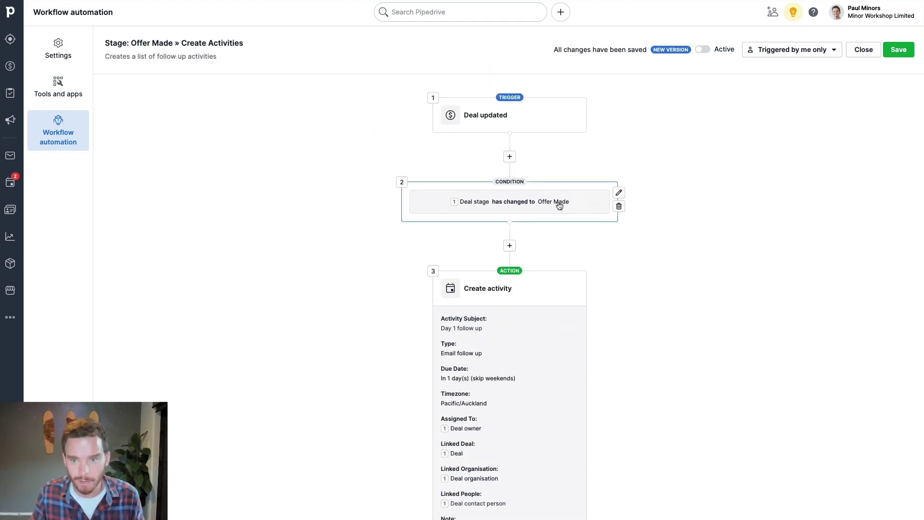
# - Switch the workflow to Active, set it to be triggered by any user, and save
pyautogui.click(703, 50)
pyautogui.click(792, 51)
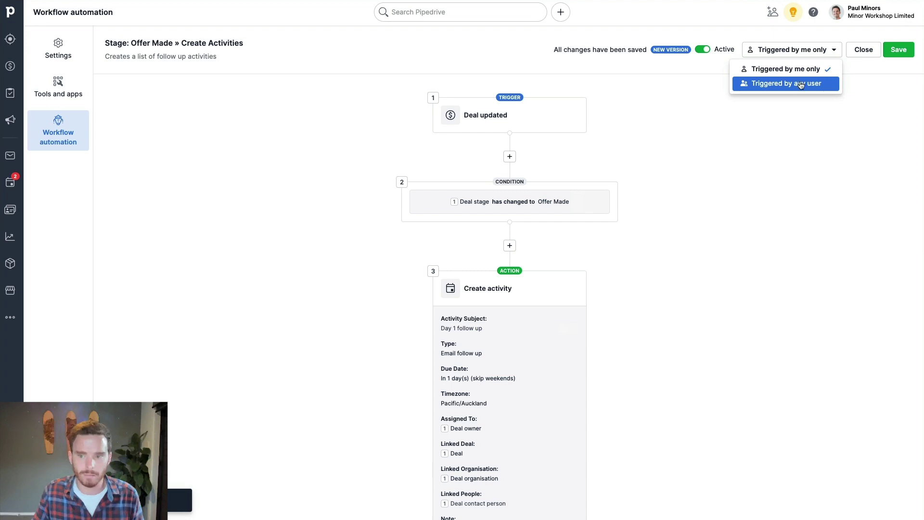
pyautogui.click(801, 84)
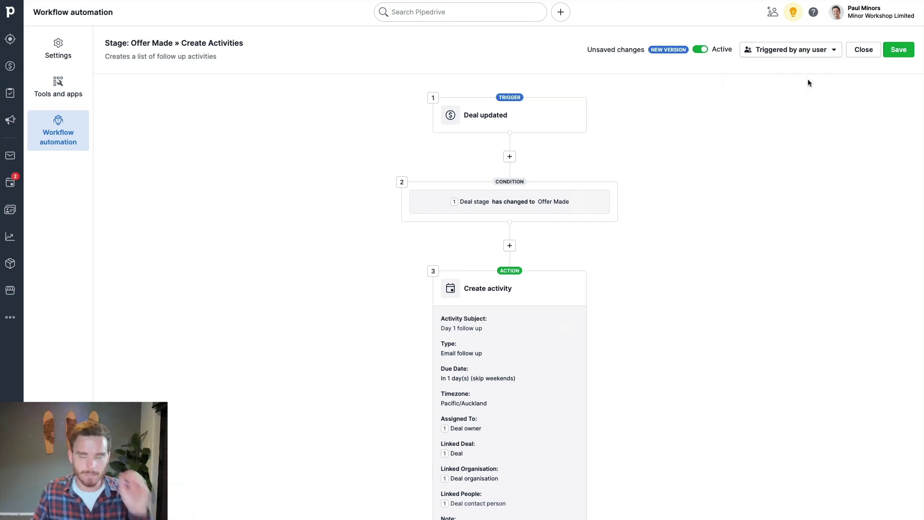
pyautogui.click(898, 49)
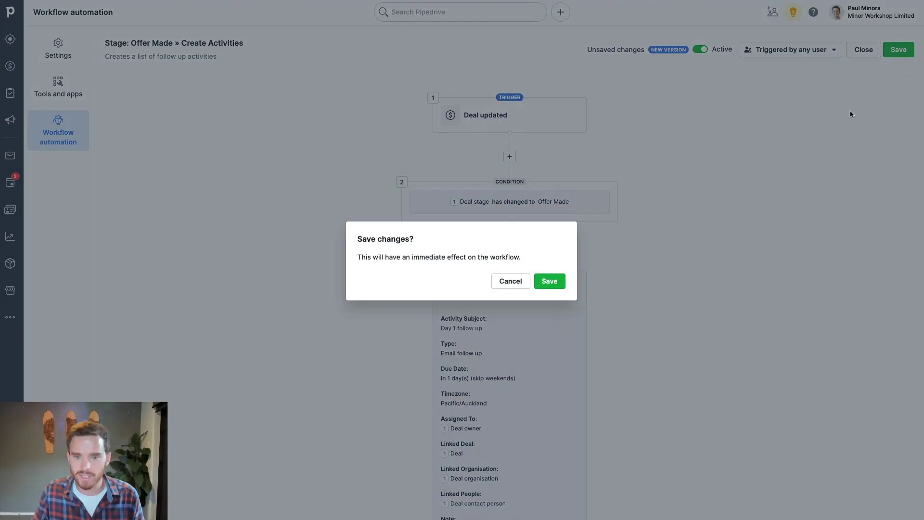
pyautogui.click(545, 281)
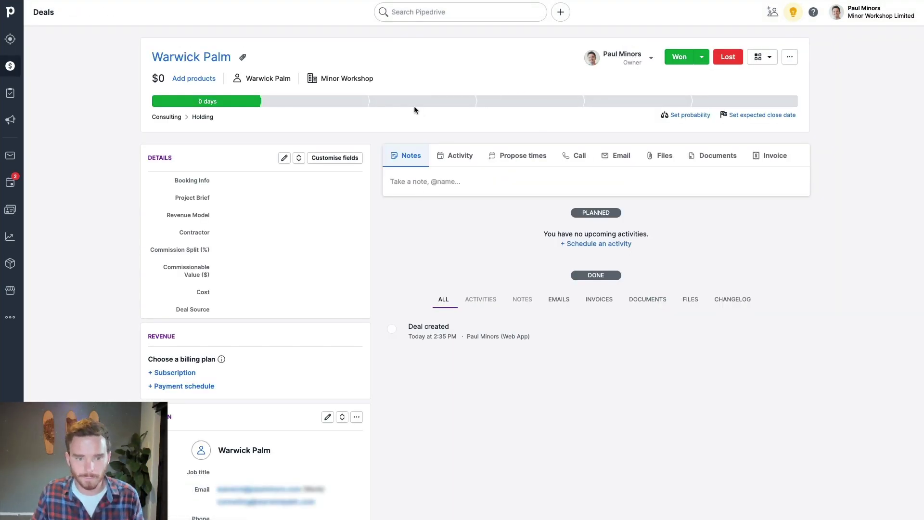
# - Advance the test deal through Prospect, Meeting Arranged and Gathering More Info stages
pyautogui.click(349, 104)
pyautogui.click(419, 104)
pyautogui.click(514, 101)
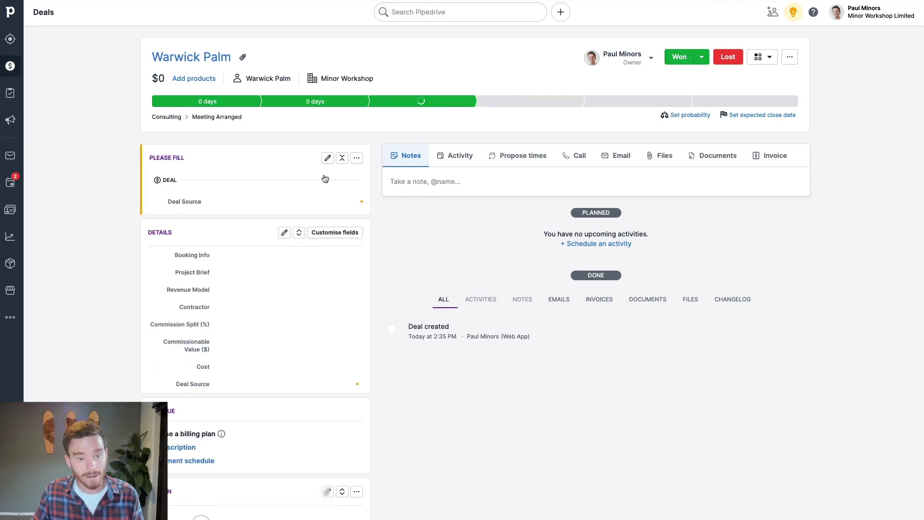
# - Set the deal's Revenue Model to Consulting Project and check the resulting follow-ups
pyautogui.click(235, 289)
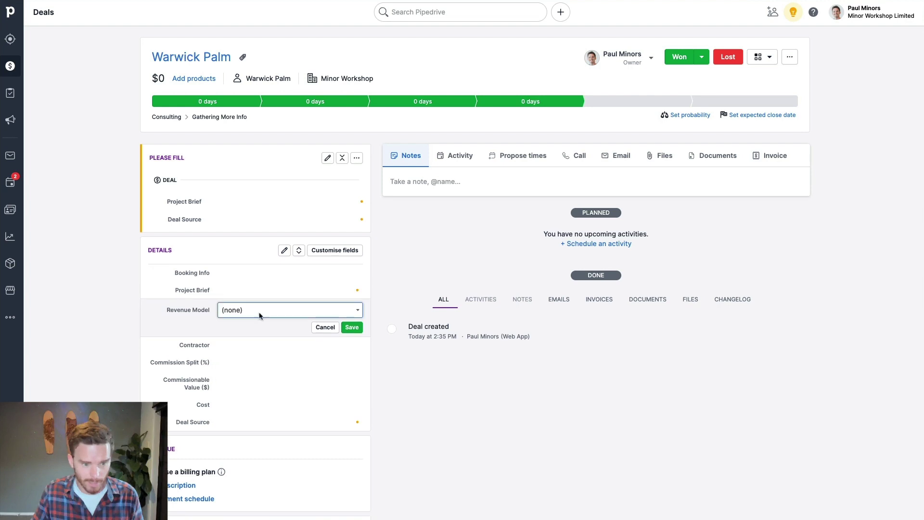
pyautogui.click(258, 310)
pyautogui.click(269, 355)
pyautogui.press('Return')
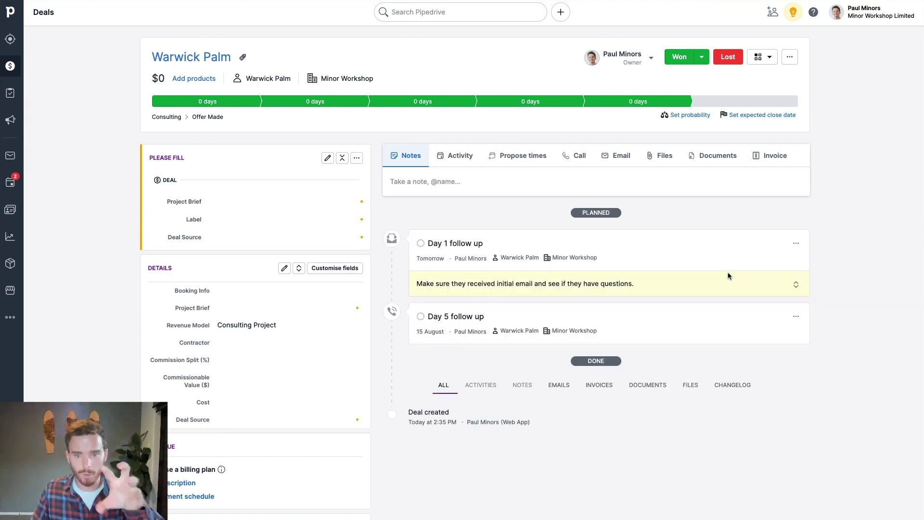
pyautogui.scroll(-1, 694, 281)
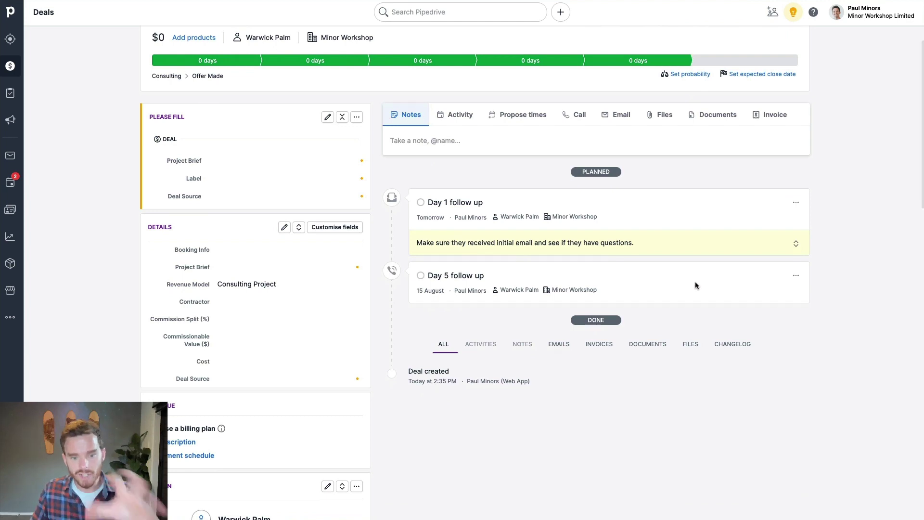
pyautogui.scroll(1, 674, 300)
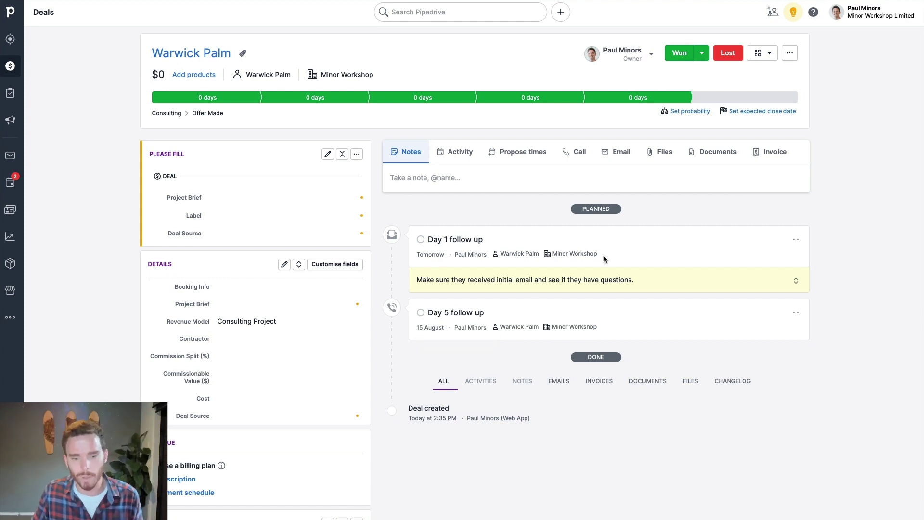
pyautogui.scroll(1, 572, 246)
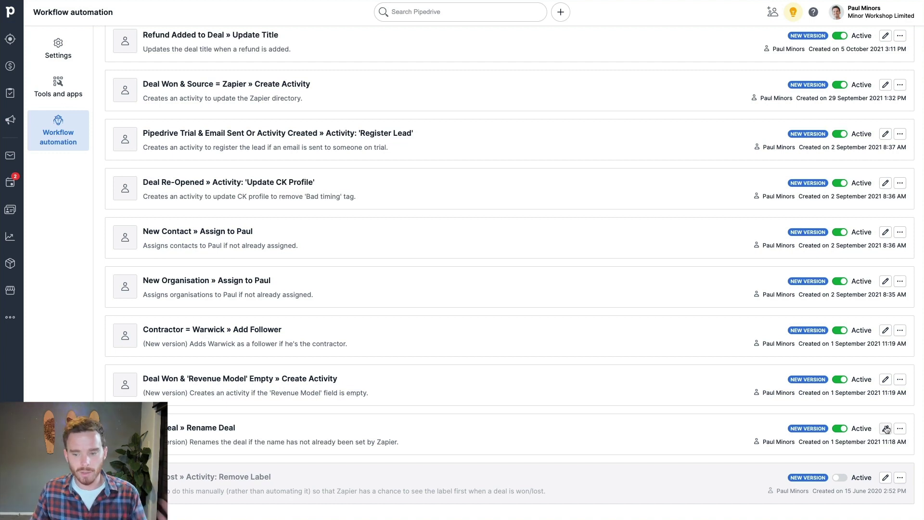
# - Open the 'New Deal » Rename Deal' workflow in the builder
pyautogui.click(886, 428)
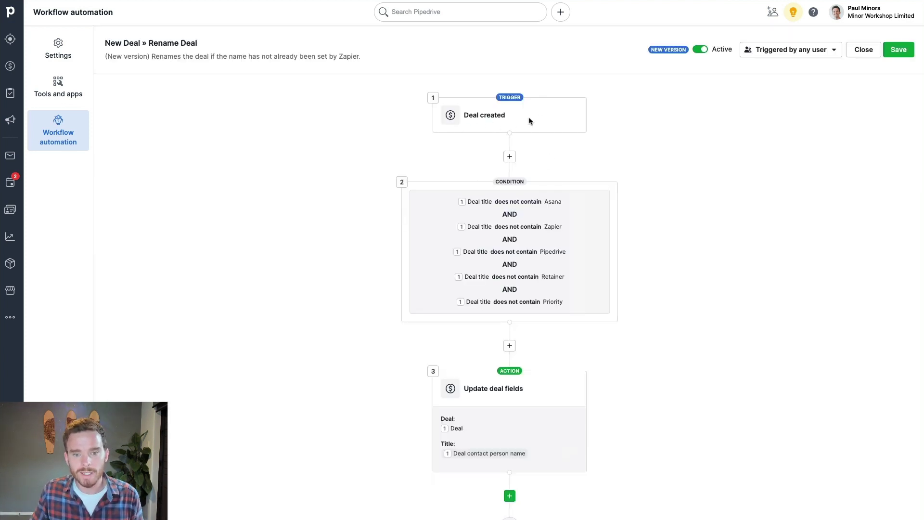
# - Review the Rename Deal title conditions and Update deal fields action, then bring up quick add
pyautogui.click(616, 192)
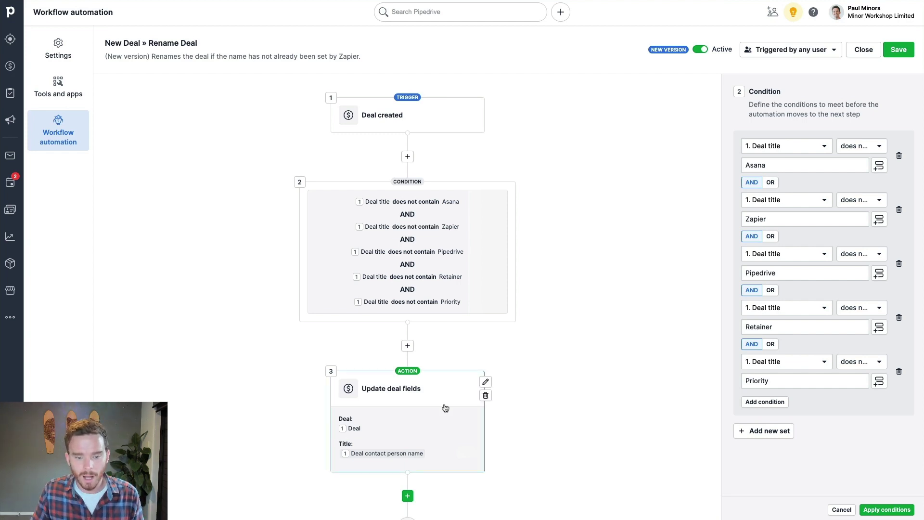
pyautogui.click(487, 379)
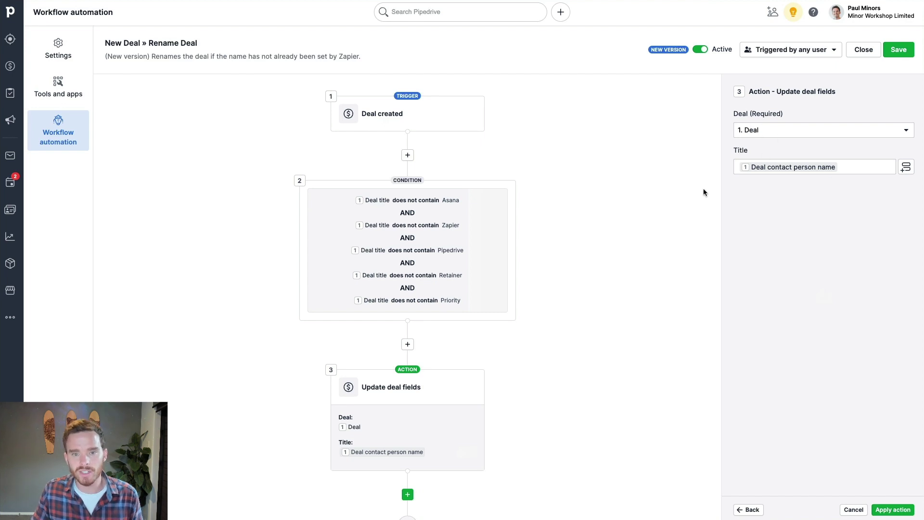
pyautogui.click(561, 12)
# - Start a new deal for the existing contact and review its auto-filled title
pyautogui.click(577, 60)
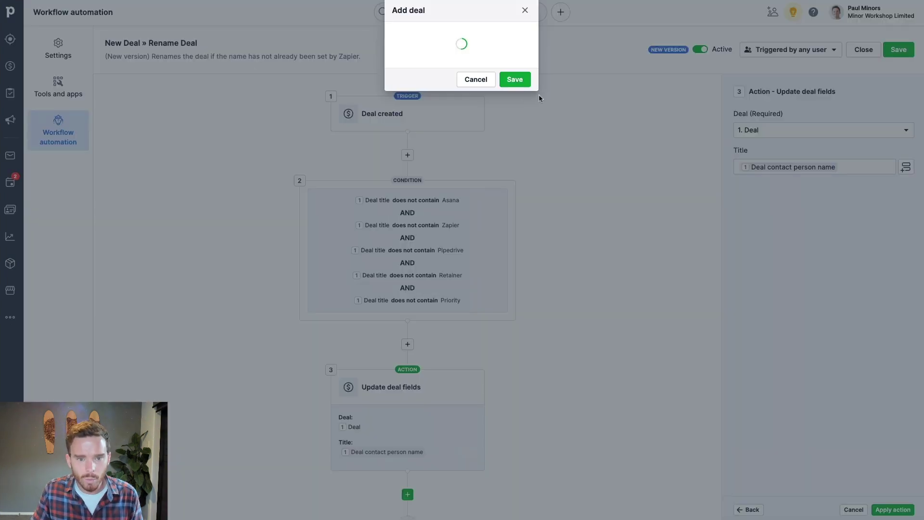
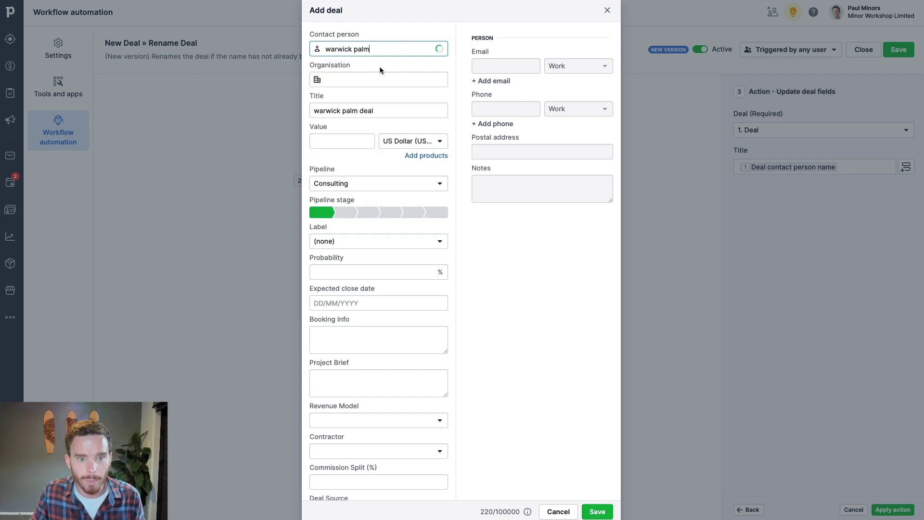
pyautogui.click(379, 72)
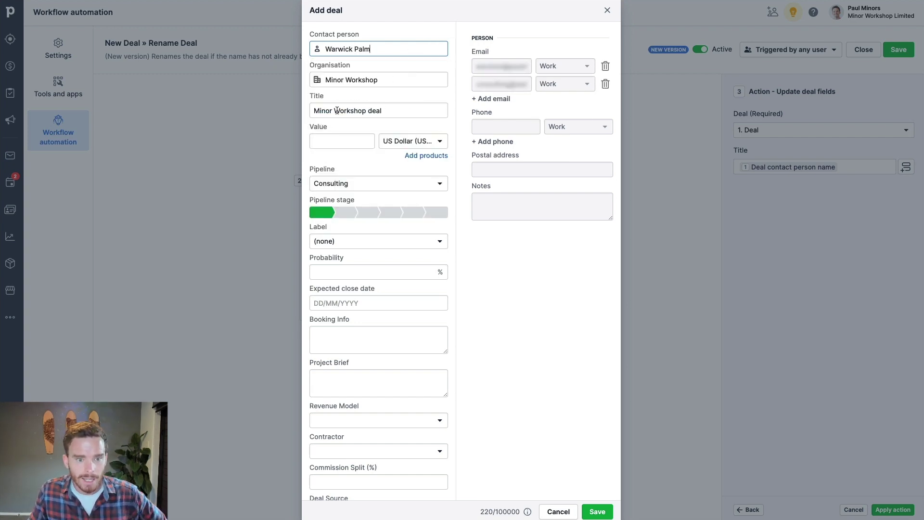
pyautogui.moveTo(392, 110); pyautogui.dragTo(366, 110)
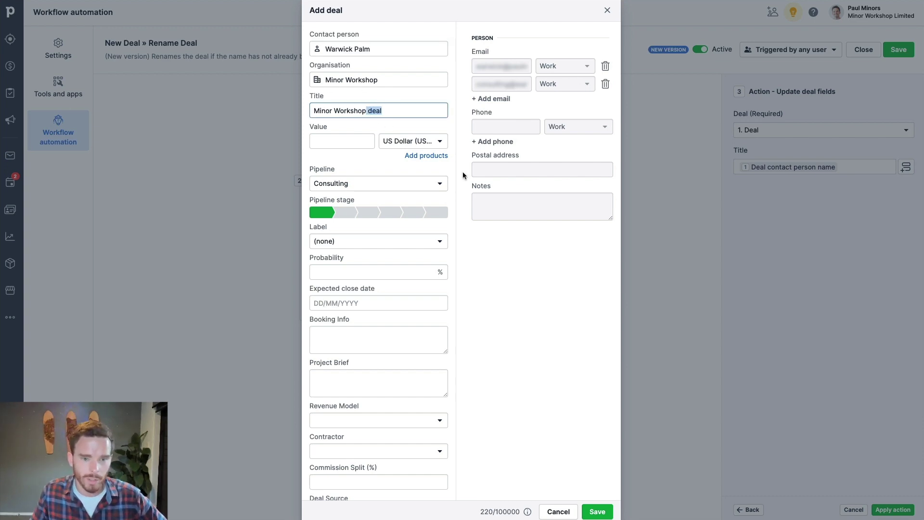
pyautogui.click(460, 131)
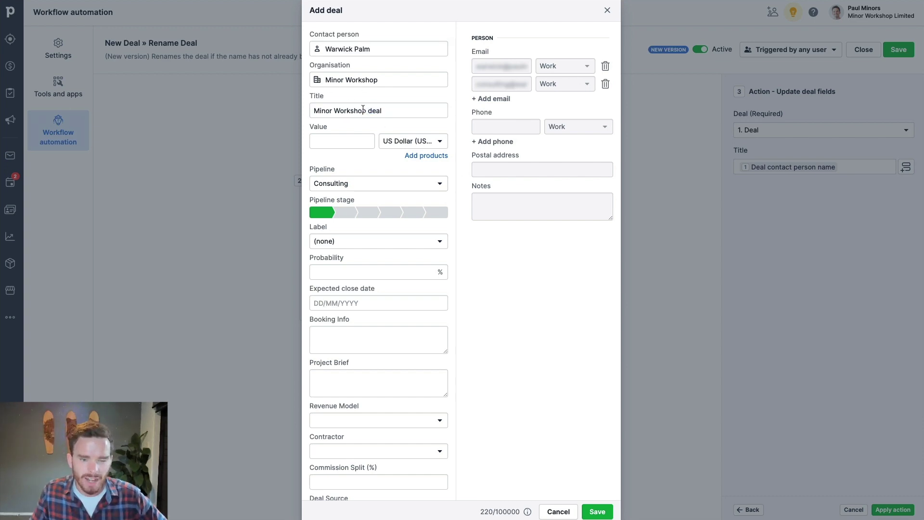
pyautogui.click(373, 110)
pyautogui.moveTo(426, 112); pyautogui.dragTo(361, 110)
pyautogui.click(512, 289)
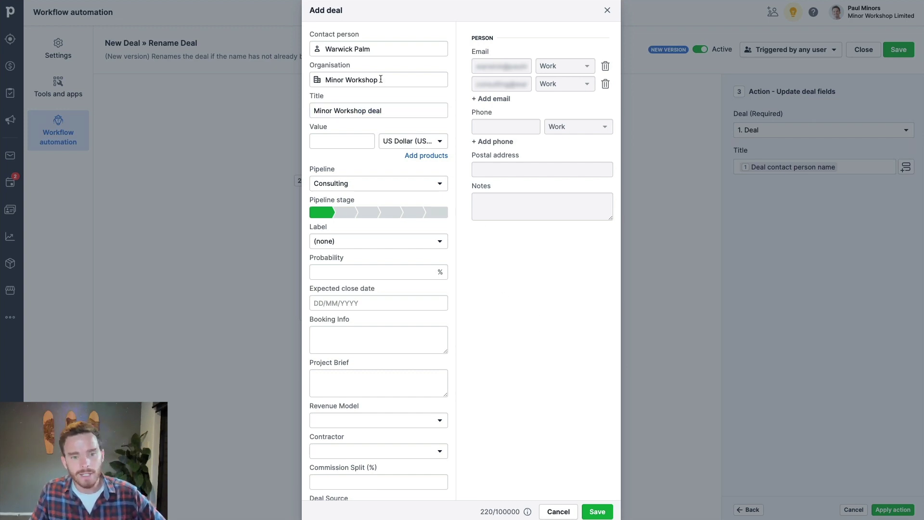
# - Remove the organisation from the new deal and save it
pyautogui.moveTo(381, 80); pyautogui.dragTo(296, 79)
pyautogui.press('BackSpace')
pyautogui.click(407, 112)
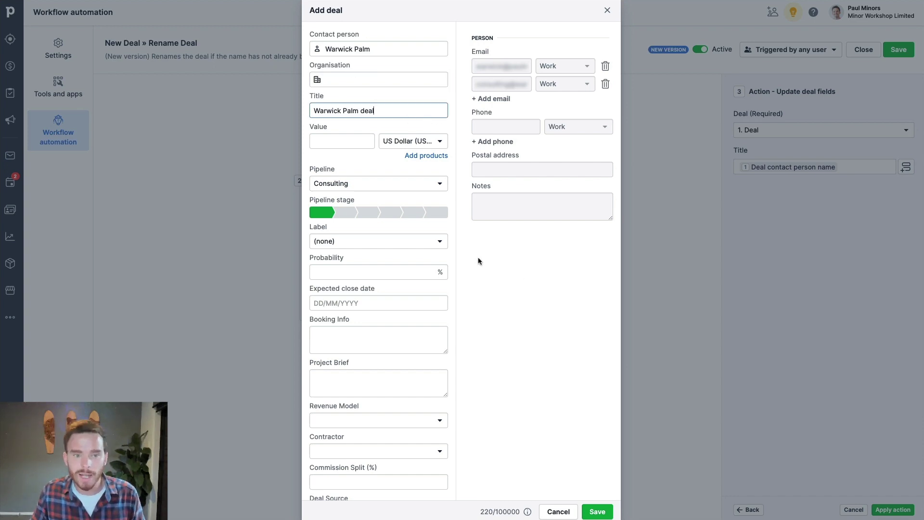
pyautogui.moveTo(383, 47); pyautogui.dragTo(322, 48)
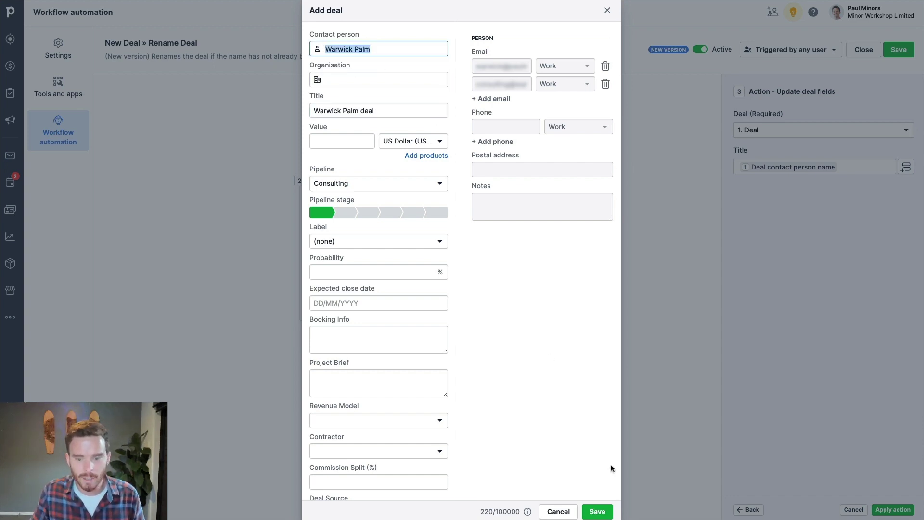
pyautogui.click(603, 512)
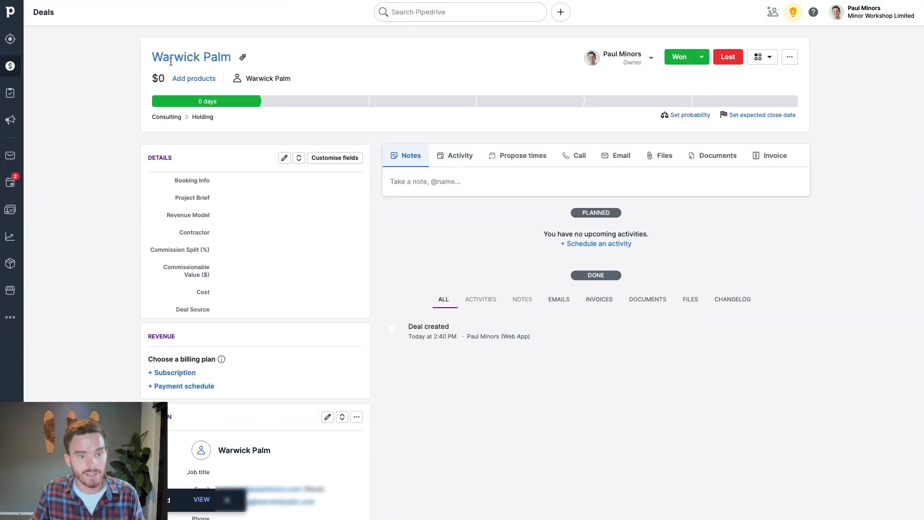
# - Check the changelog's Title entry showing Automation renamed the deal to the contact's name
pyautogui.click(745, 299)
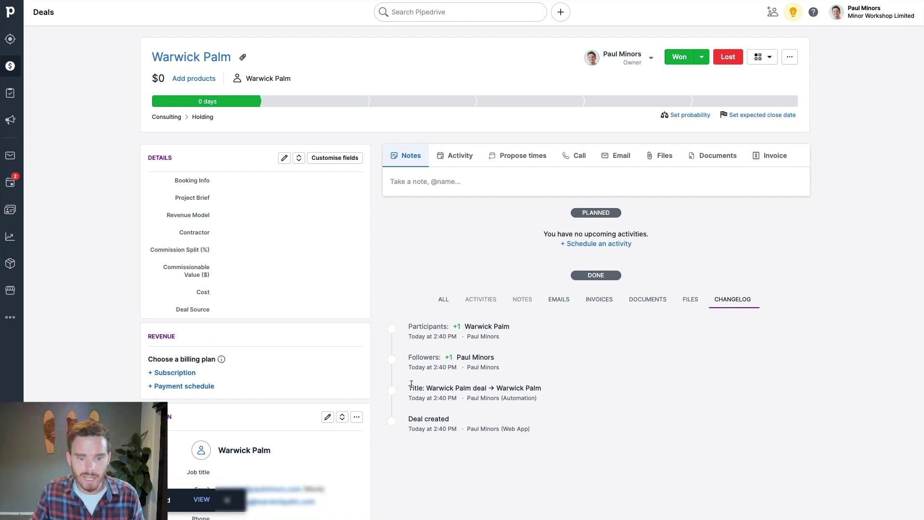
pyautogui.moveTo(411, 384); pyautogui.dragTo(469, 395)
pyautogui.click(491, 405)
pyautogui.click(481, 415)
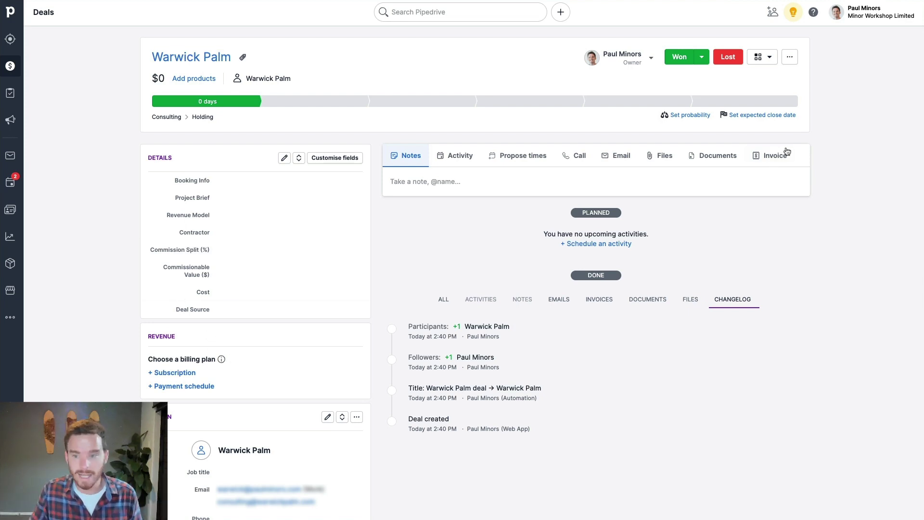
pyautogui.click(862, 13)
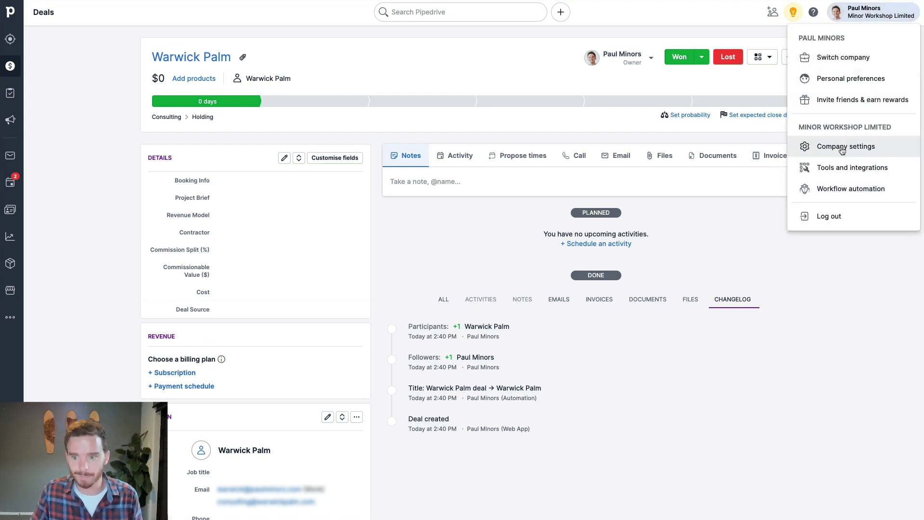
# - Reopen the Rename Deal workflow and edit the Title value in its Update deal fields action
pyautogui.click(849, 189)
pyautogui.scroll(-3, 322, 202)
pyautogui.click(508, 494)
pyautogui.scroll(-6, 429, 223)
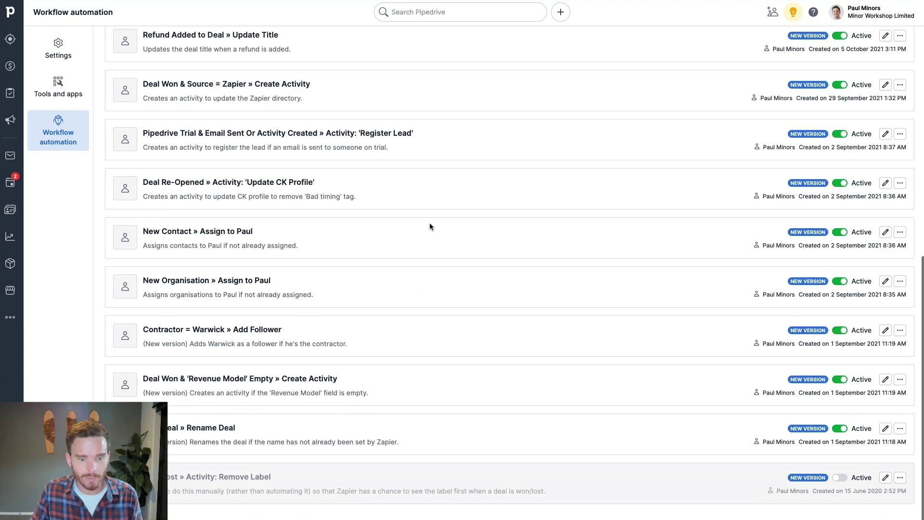
pyautogui.click(885, 429)
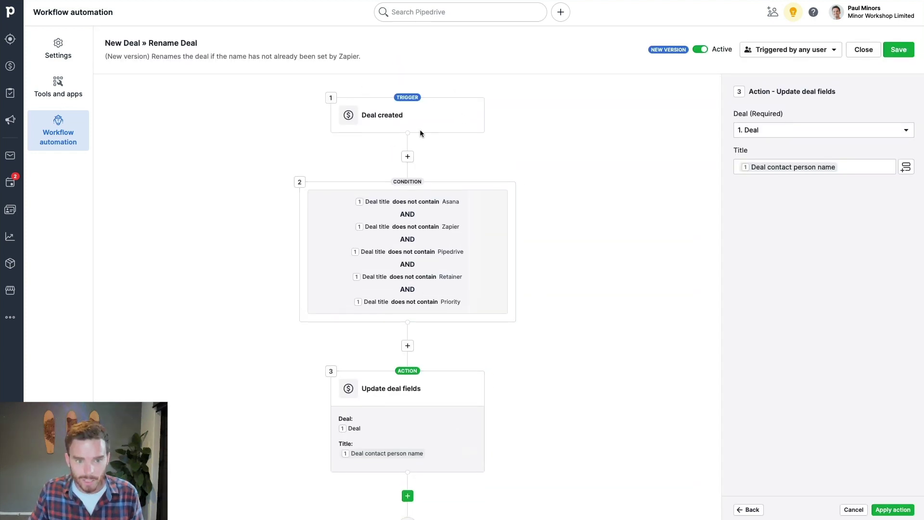
pyautogui.scroll(-1, 424, 202)
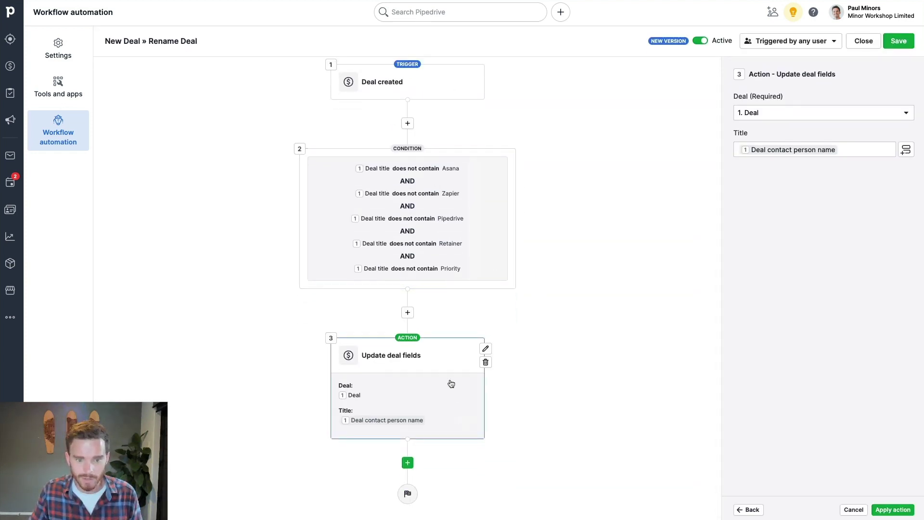
pyautogui.click(756, 509)
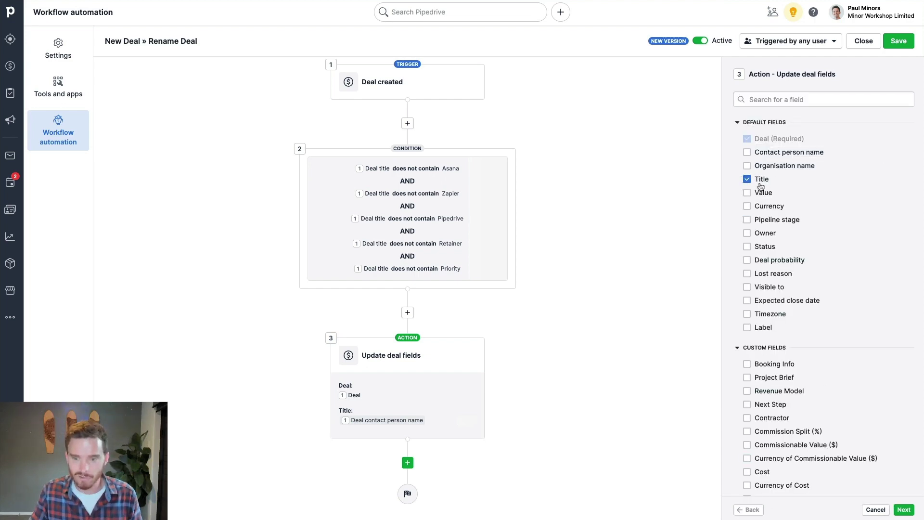
pyautogui.click(904, 509)
pyautogui.click(854, 153)
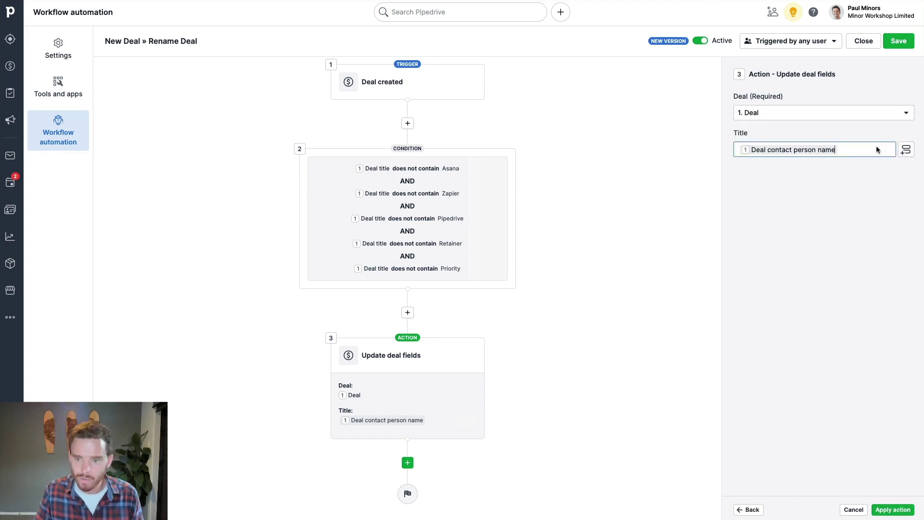
# - Set Title to Deal contact person name plus Deal organisation name in brackets, apply and save
pyautogui.press('BackSpace')
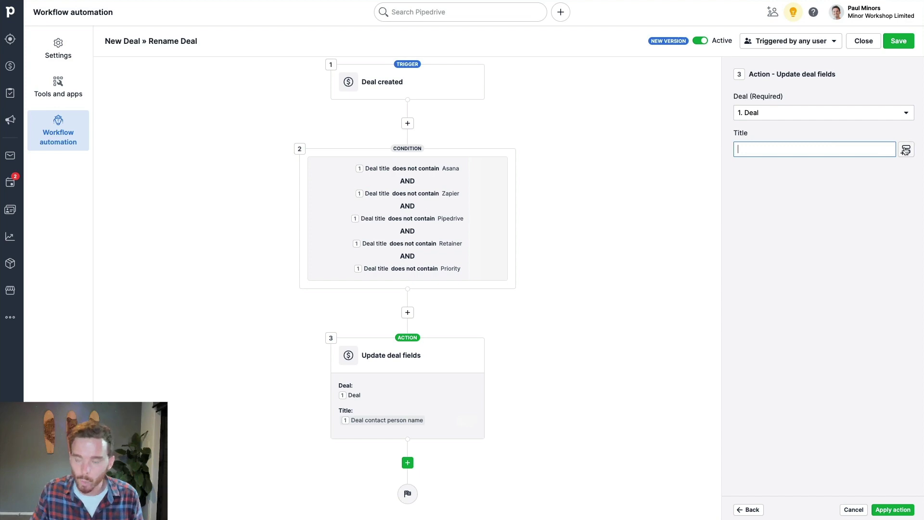
pyautogui.click(906, 150)
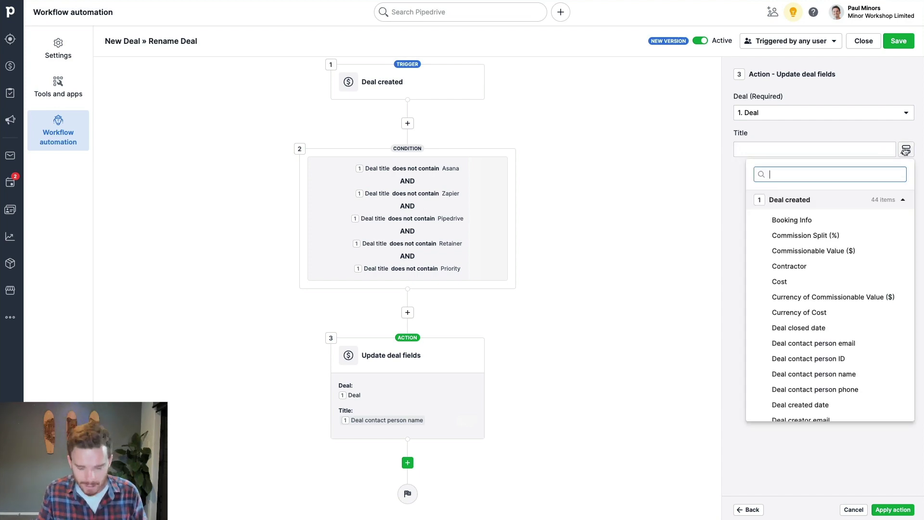
pyautogui.write('name')
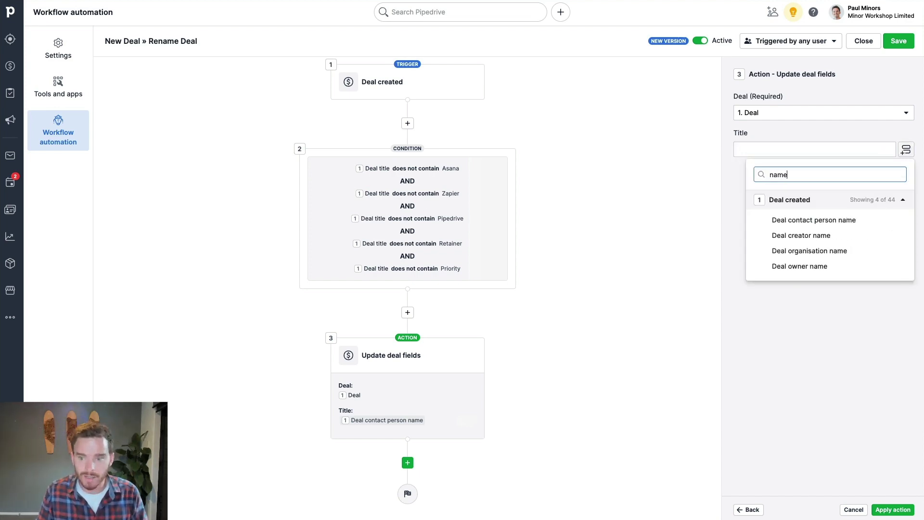
pyautogui.click(826, 221)
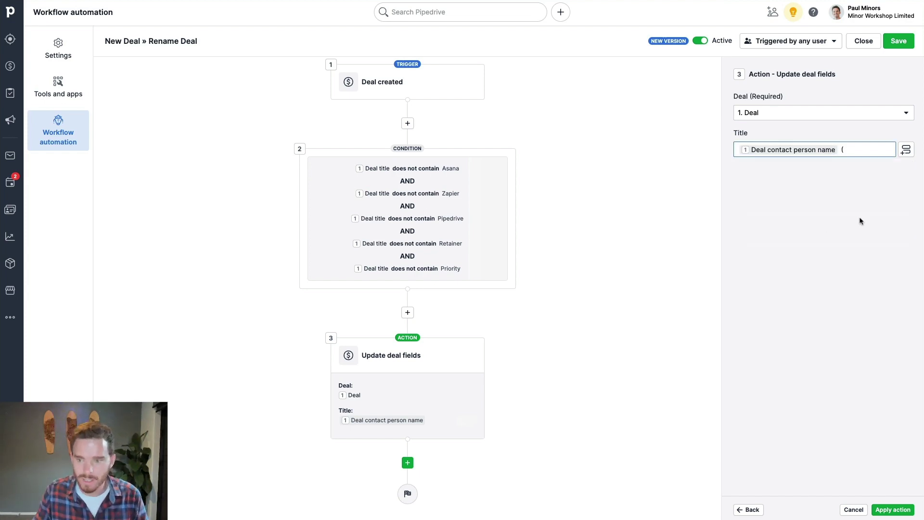
pyautogui.click(905, 151)
pyautogui.write('org')
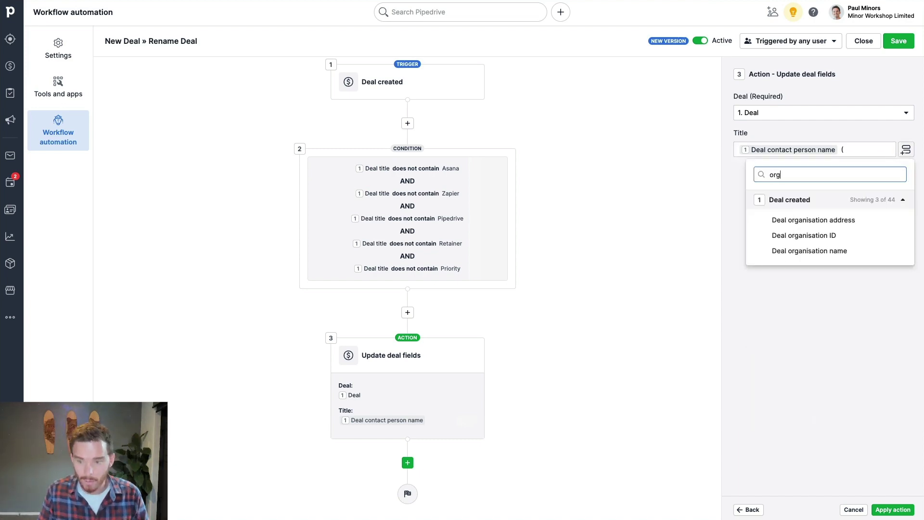
pyautogui.click(847, 250)
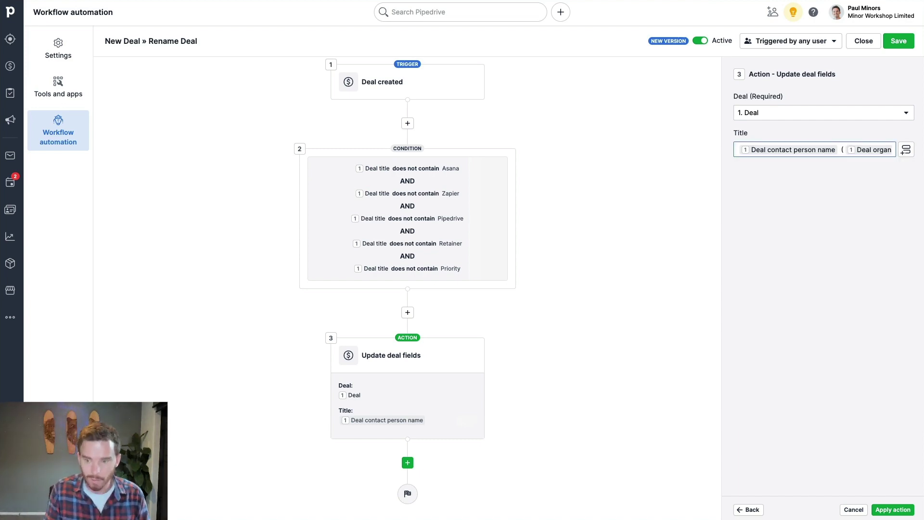
pyautogui.click(882, 509)
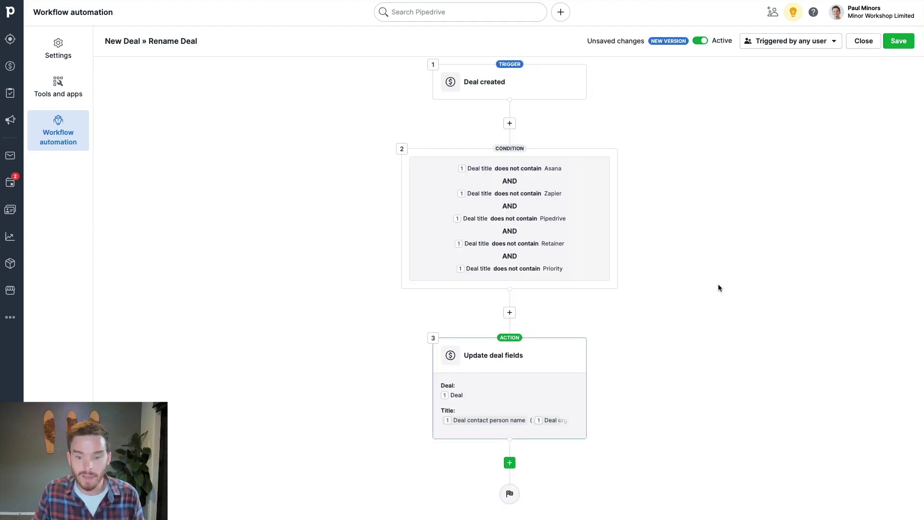
pyautogui.click(898, 42)
# - Confirm the workflow save and add a test deal for the existing Minor Workshop contact
pyautogui.click(539, 283)
pyautogui.click(561, 12)
pyautogui.click(584, 60)
pyautogui.write('warwick')
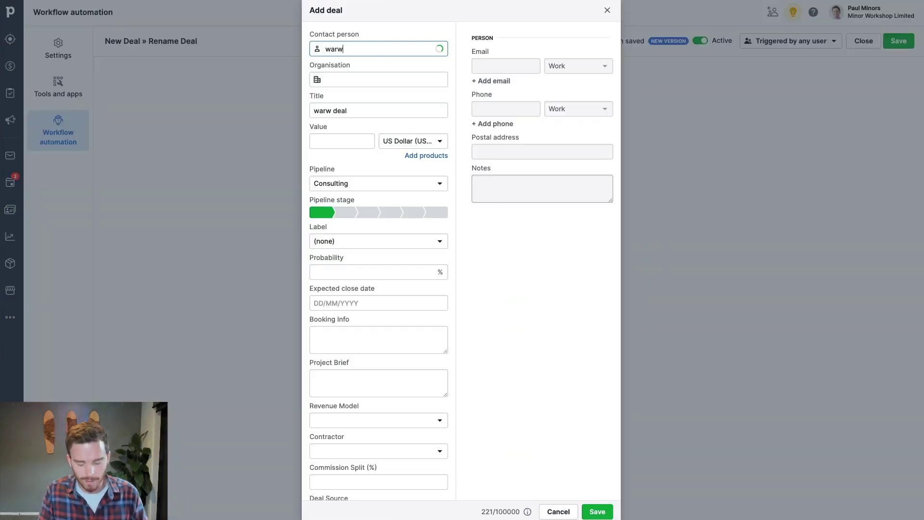
pyautogui.click(379, 68)
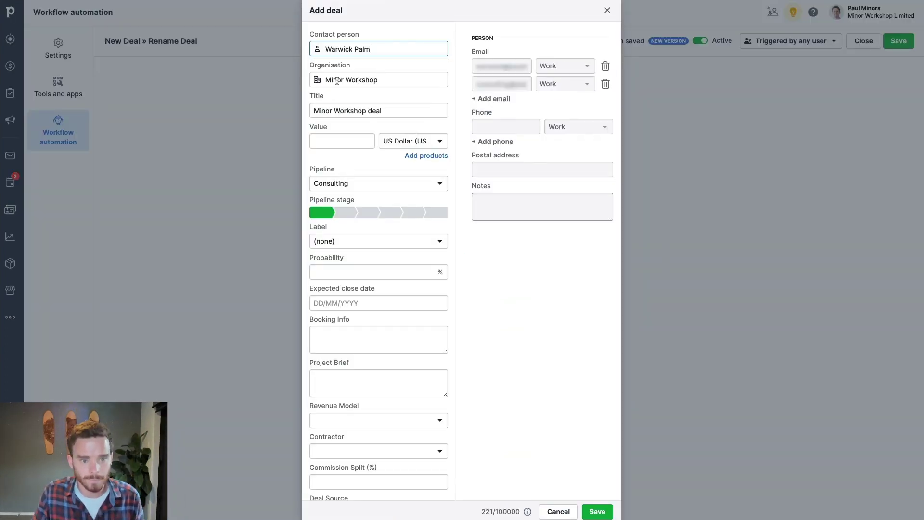
pyautogui.click(598, 511)
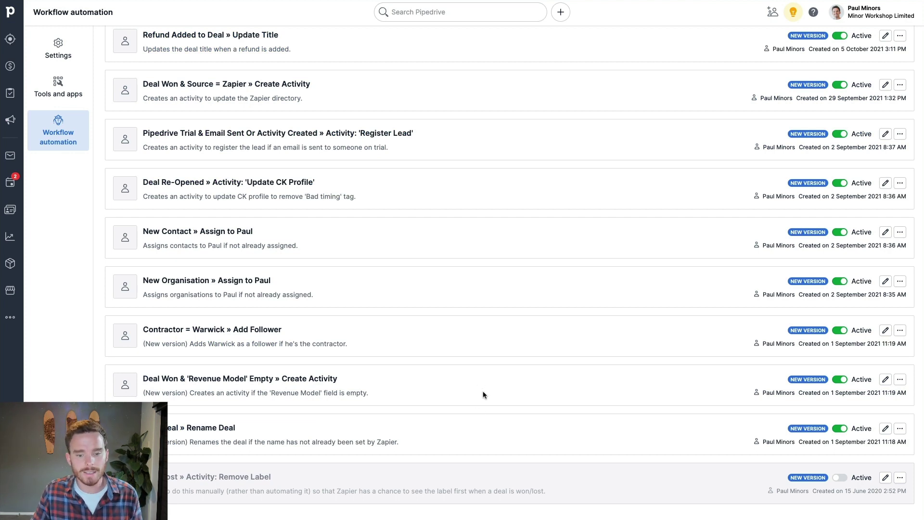
# - Set the workflow's conditions to Deal status has changed to won, dropping the redundant 'is won' row
pyautogui.click(886, 380)
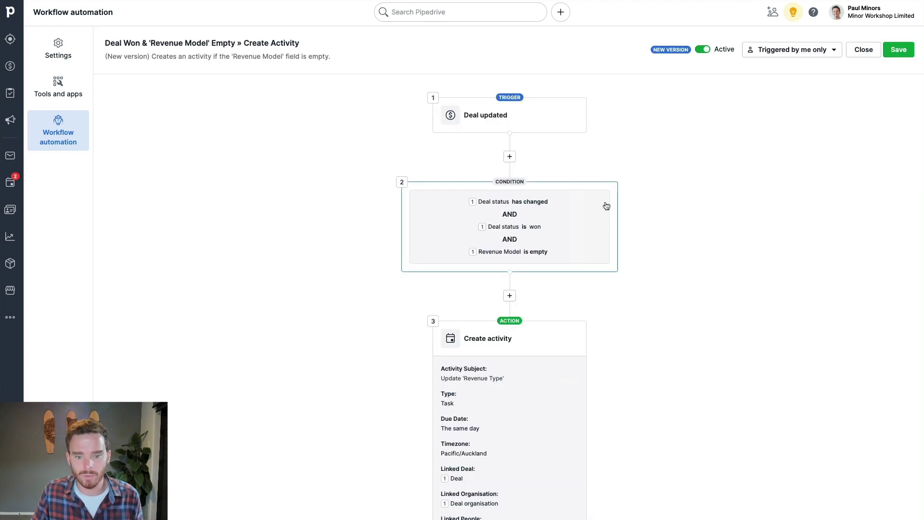
pyautogui.click(585, 218)
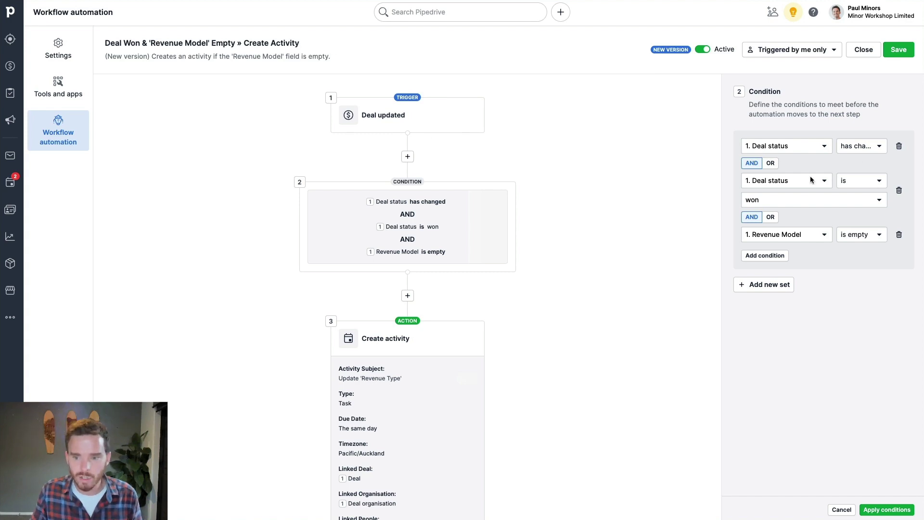
pyautogui.click(856, 147)
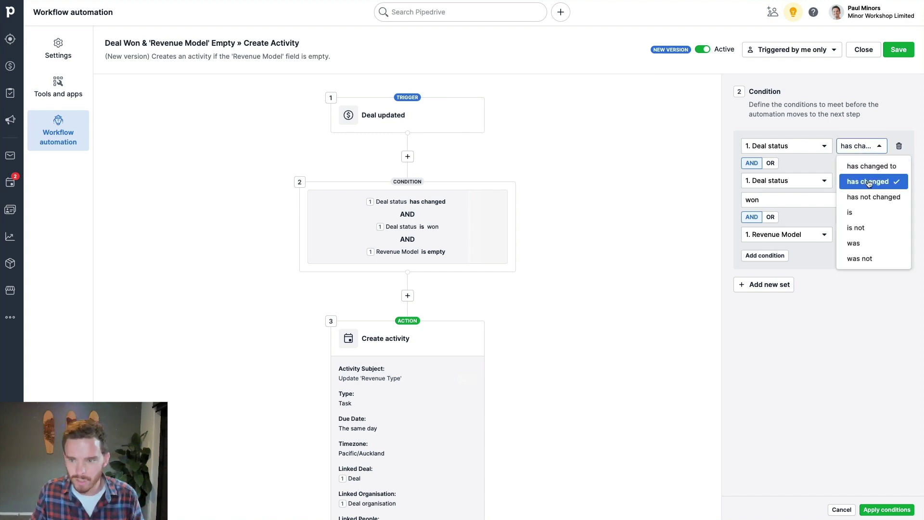
pyautogui.click(855, 165)
pyautogui.click(775, 166)
pyautogui.click(831, 251)
pyautogui.click(899, 212)
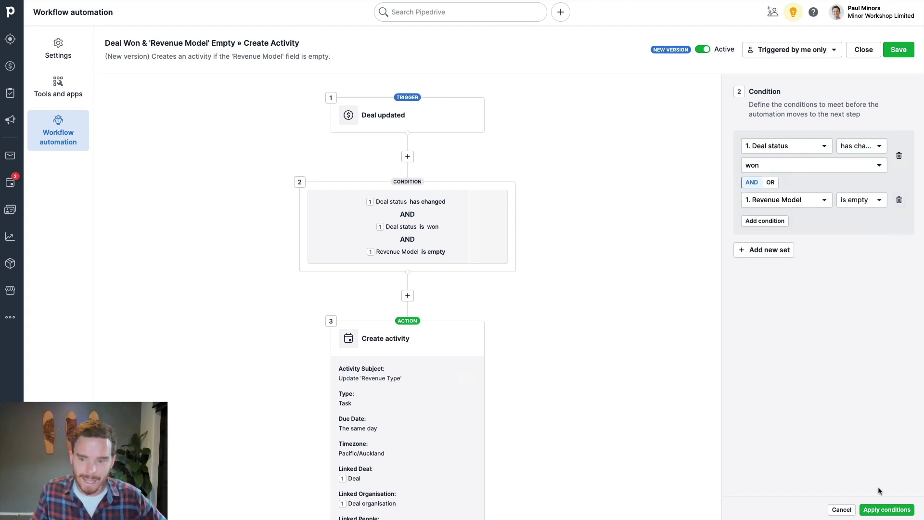
pyautogui.click(887, 510)
# - Rename the Create activity step's subject to Update 'Revenue Model' and apply it
pyautogui.scroll(-2, 551, 278)
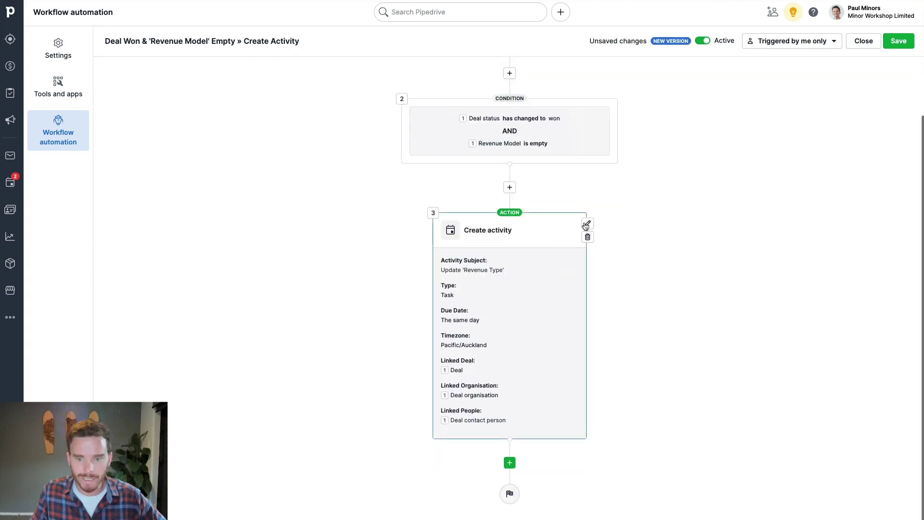
pyautogui.click(587, 225)
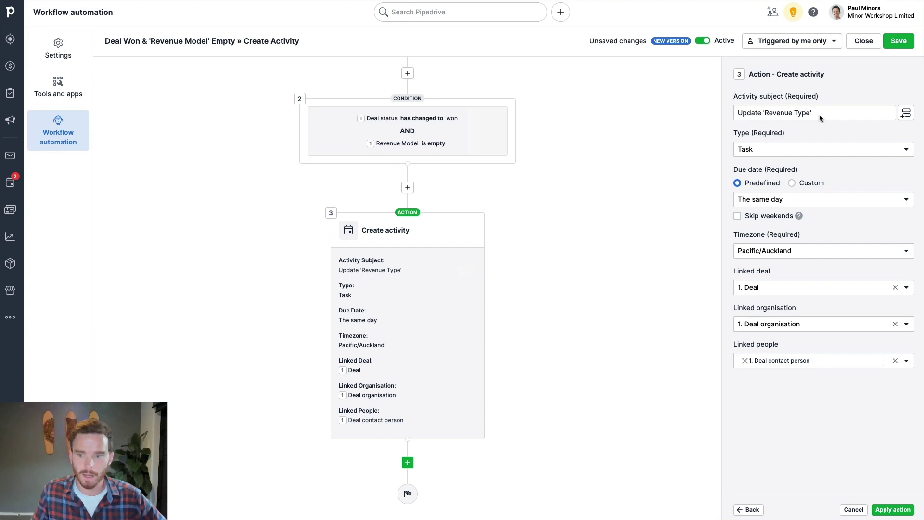
pyautogui.click(845, 113)
pyautogui.press('BackSpace')
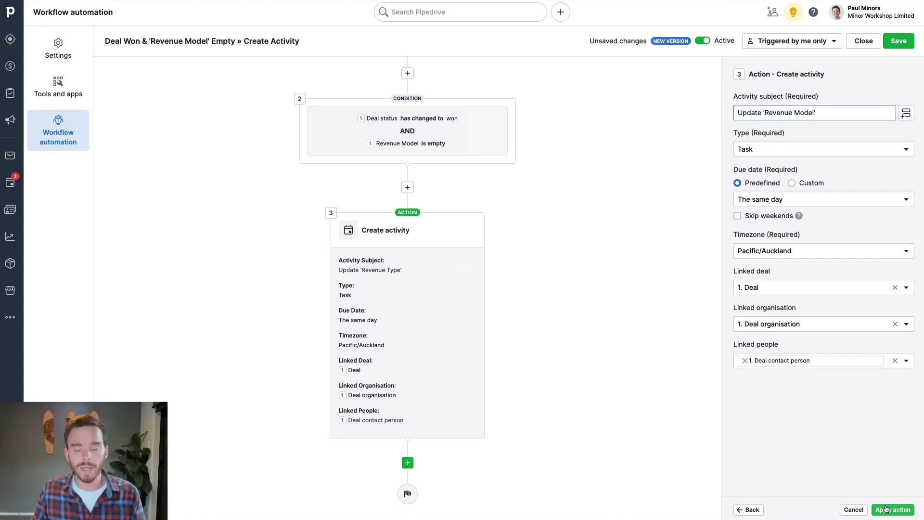
pyautogui.write("'")
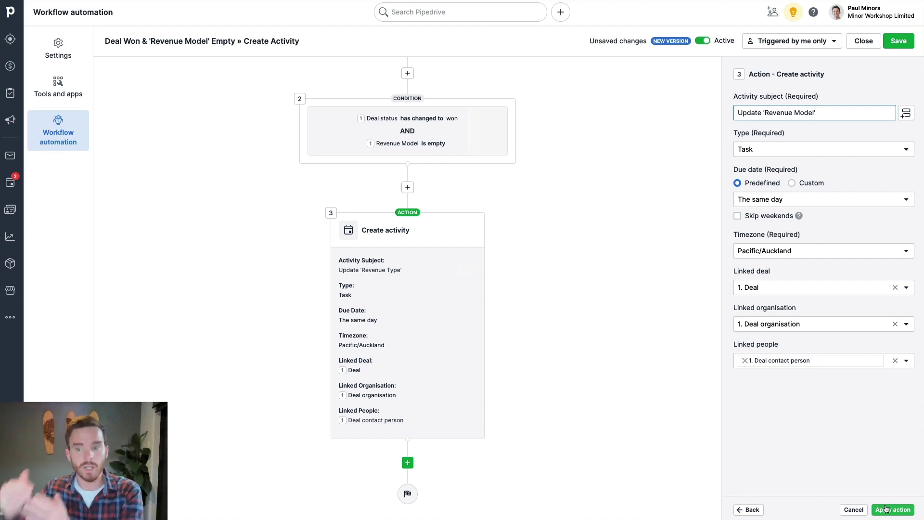
pyautogui.press('BackSpace')
pyautogui.click(885, 508)
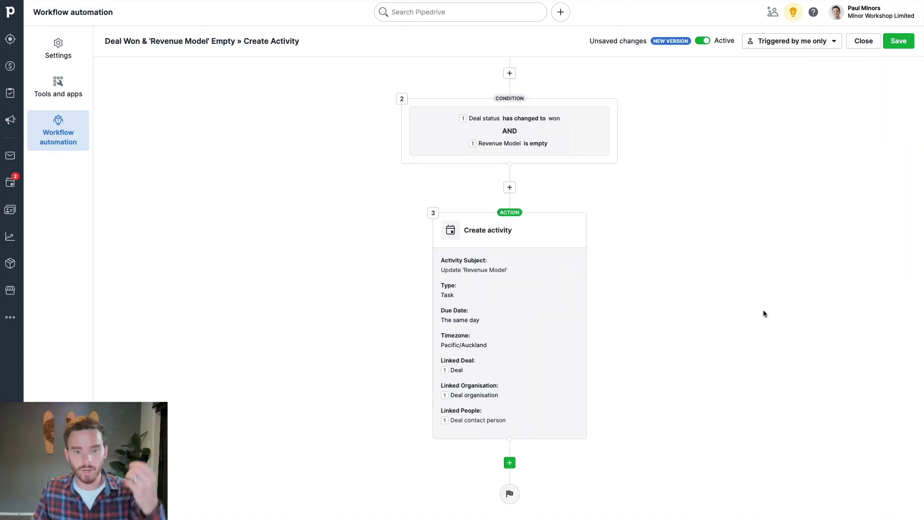
# - Save the Deal Won & 'Revenue Model' Empty workflow changes
pyautogui.click(898, 50)
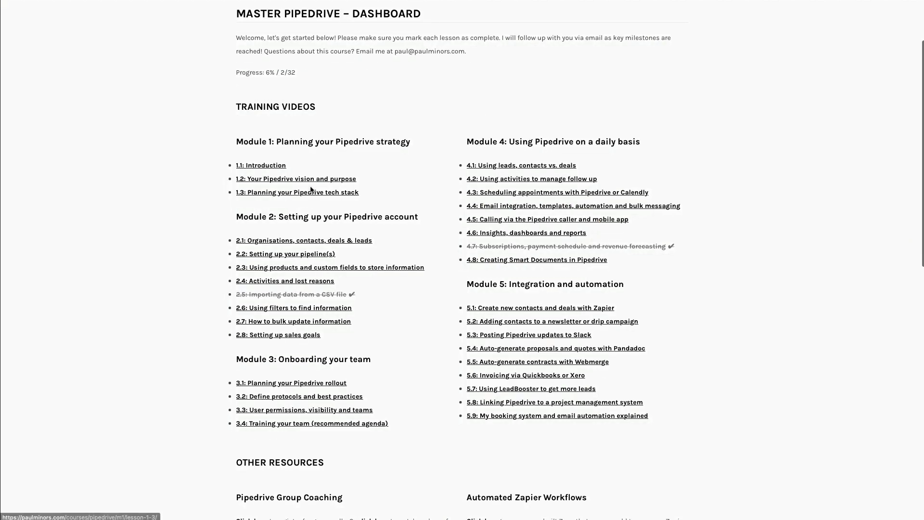
# - Open the course lesson '2.2: Setting up your pipeline(s)' from the dashboard
pyautogui.click(302, 260)
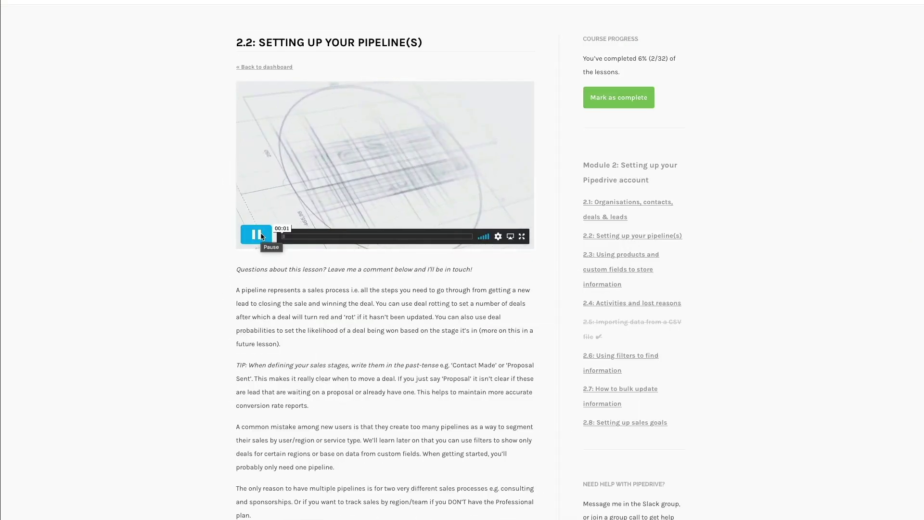